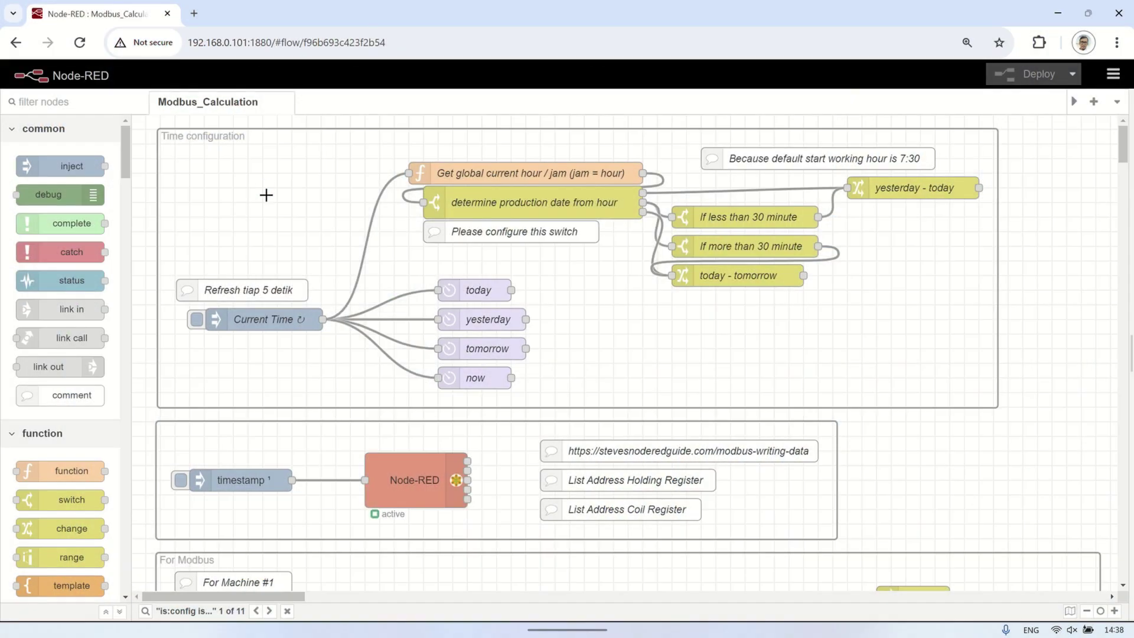
scroll(266, 195, down, 1)
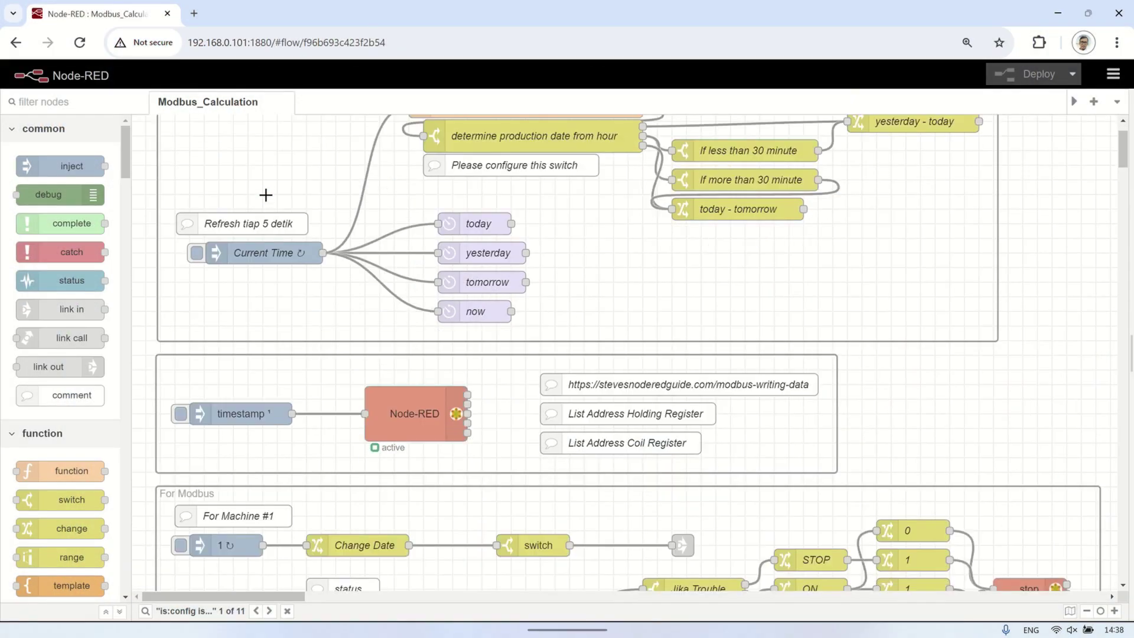
double_click(430, 406)
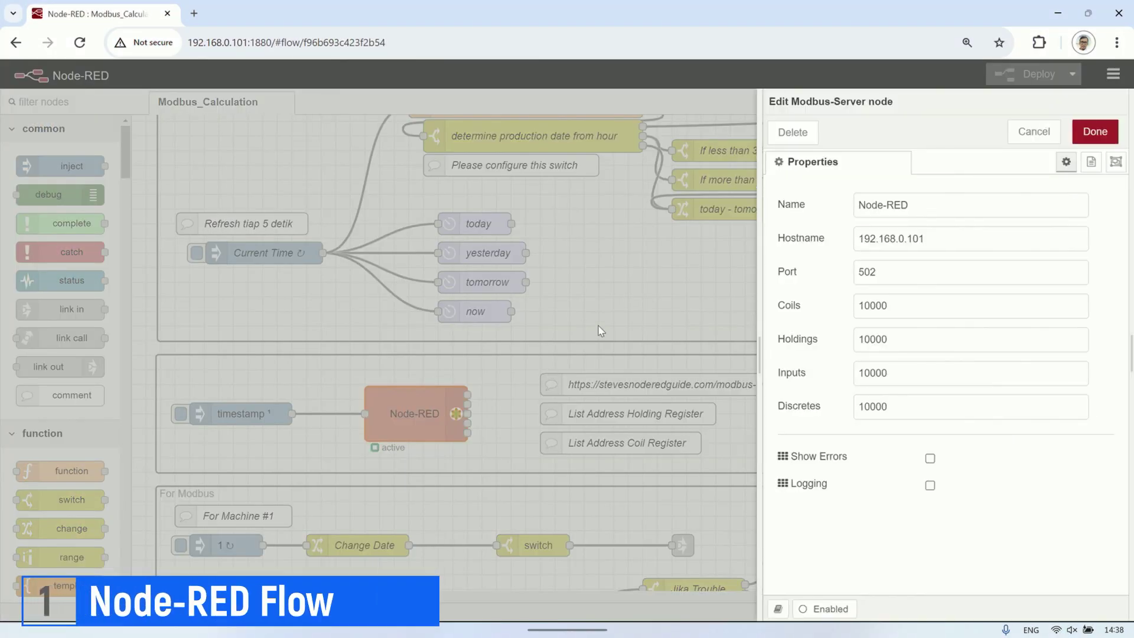
drag(957, 239, 824, 245)
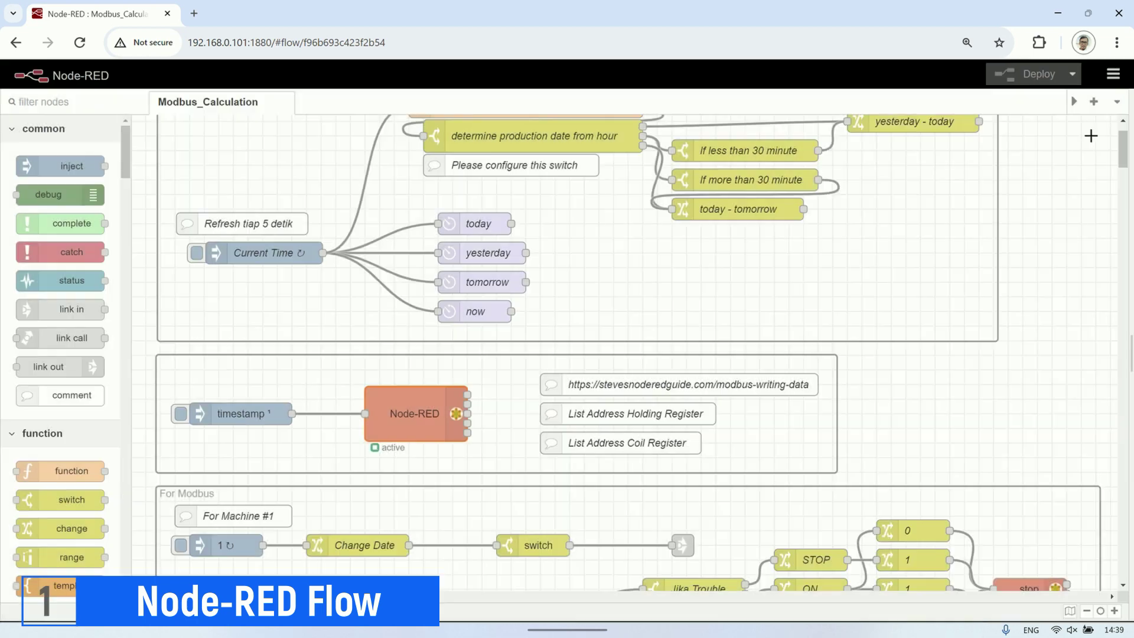
click(1095, 131)
double_click(678, 417)
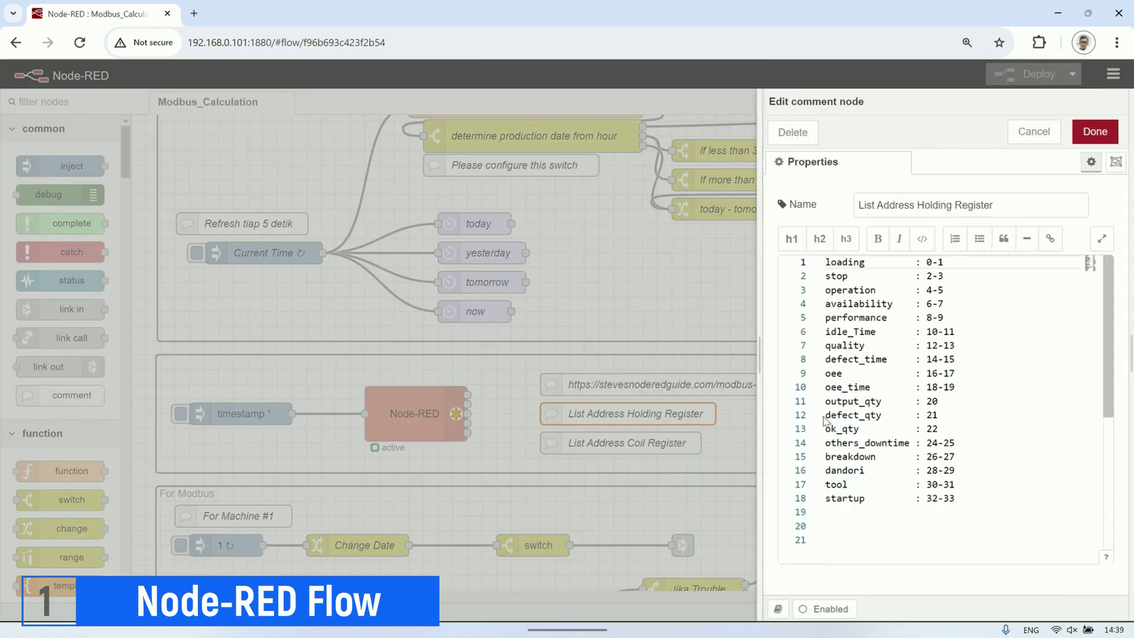
drag(983, 498, 814, 263)
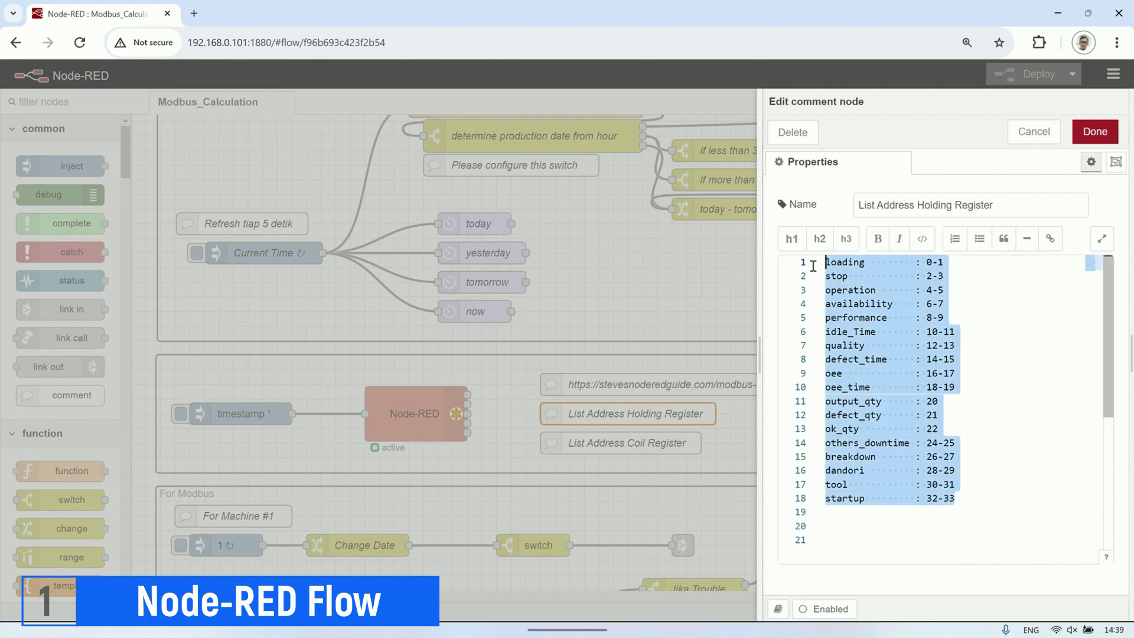
click(1095, 131)
double_click(678, 450)
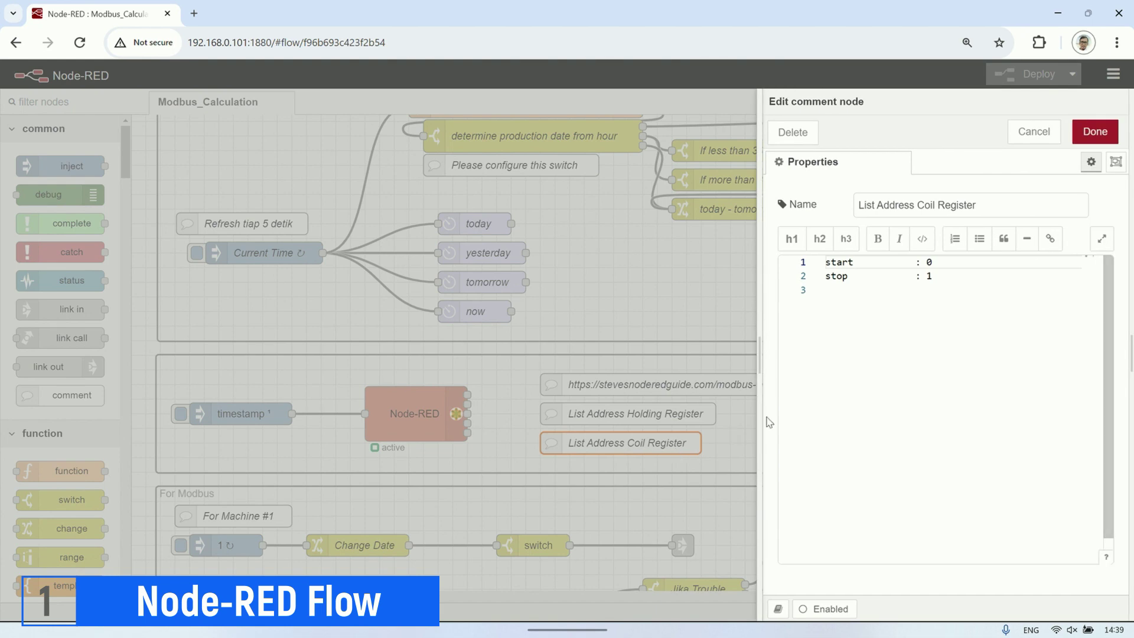
drag(949, 283, 828, 261)
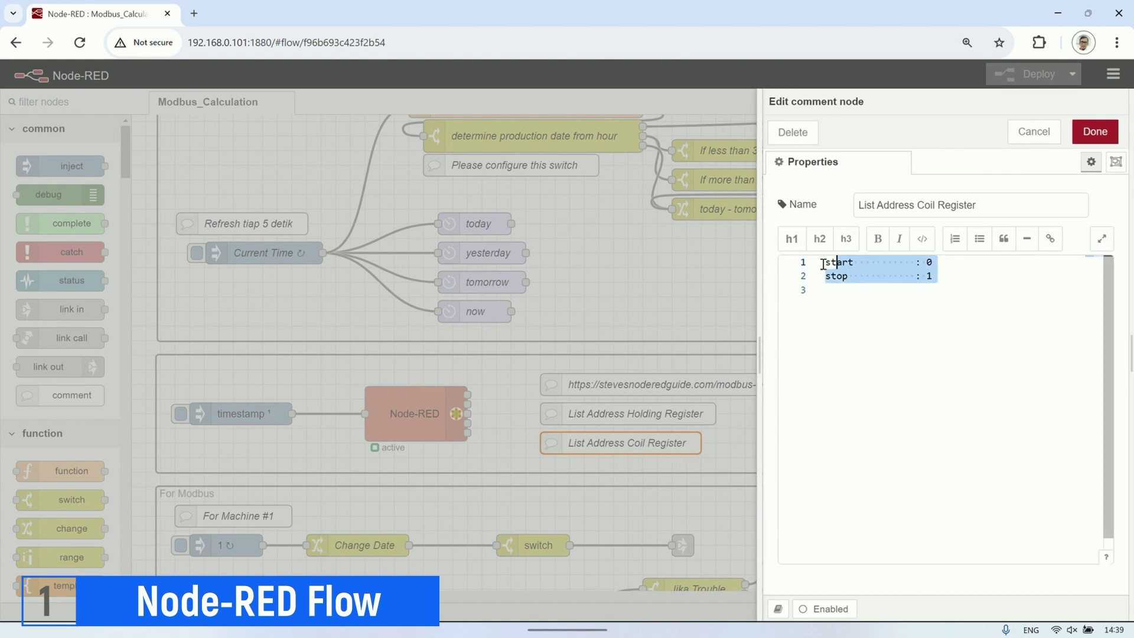
click(1094, 132)
click(893, 392)
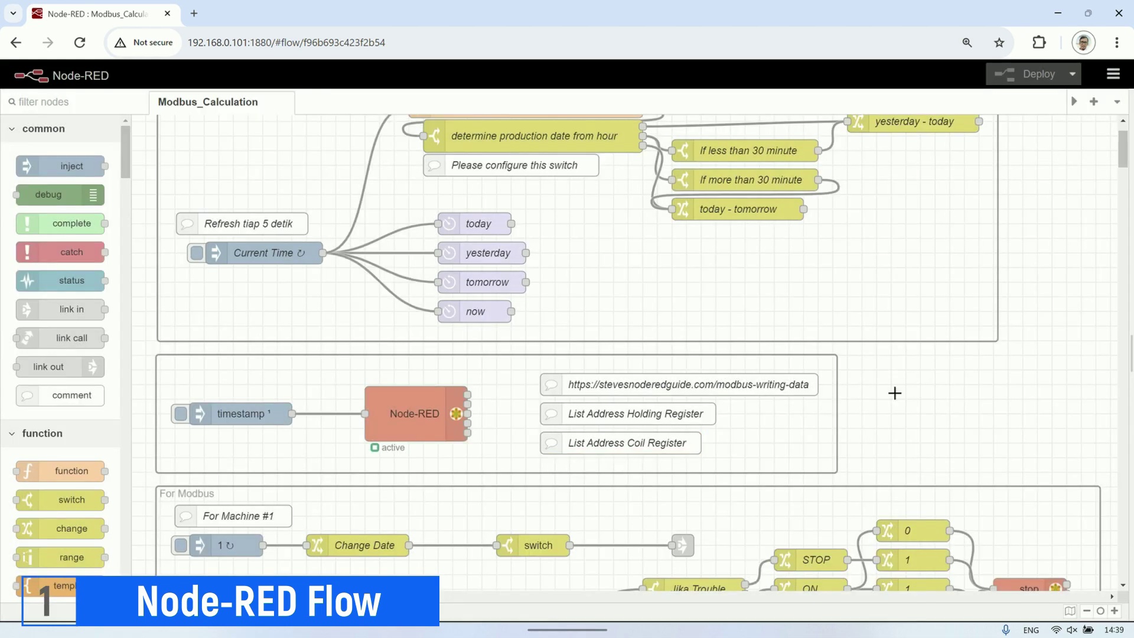
scroll(895, 392, down, 2)
scroll(895, 393, down, 1)
double_click(235, 353)
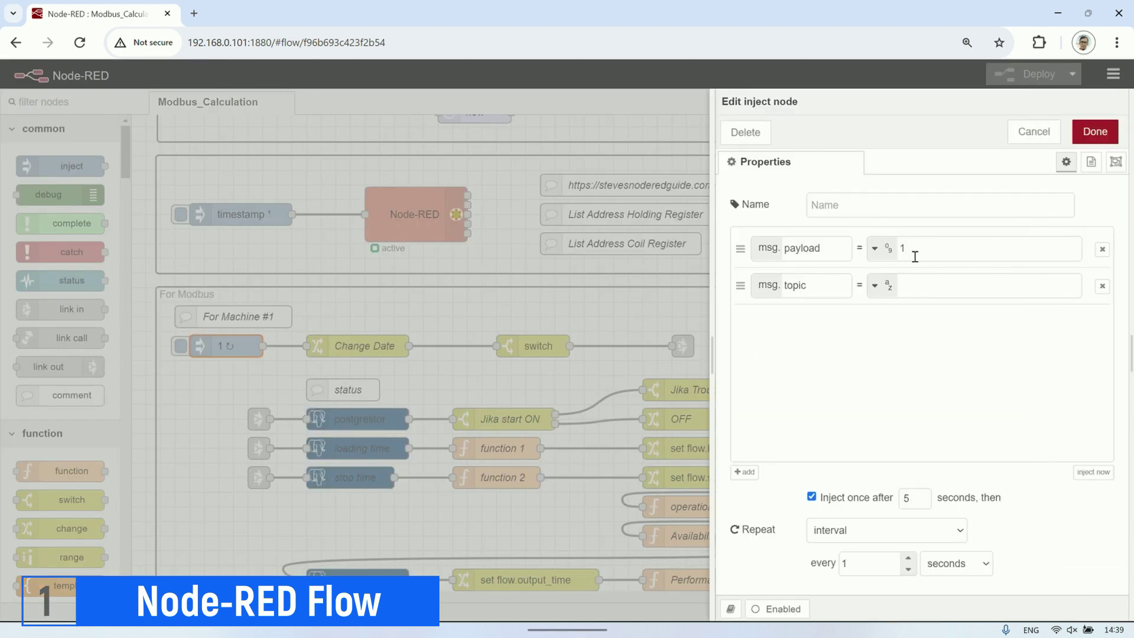
click(914, 253)
click(1095, 131)
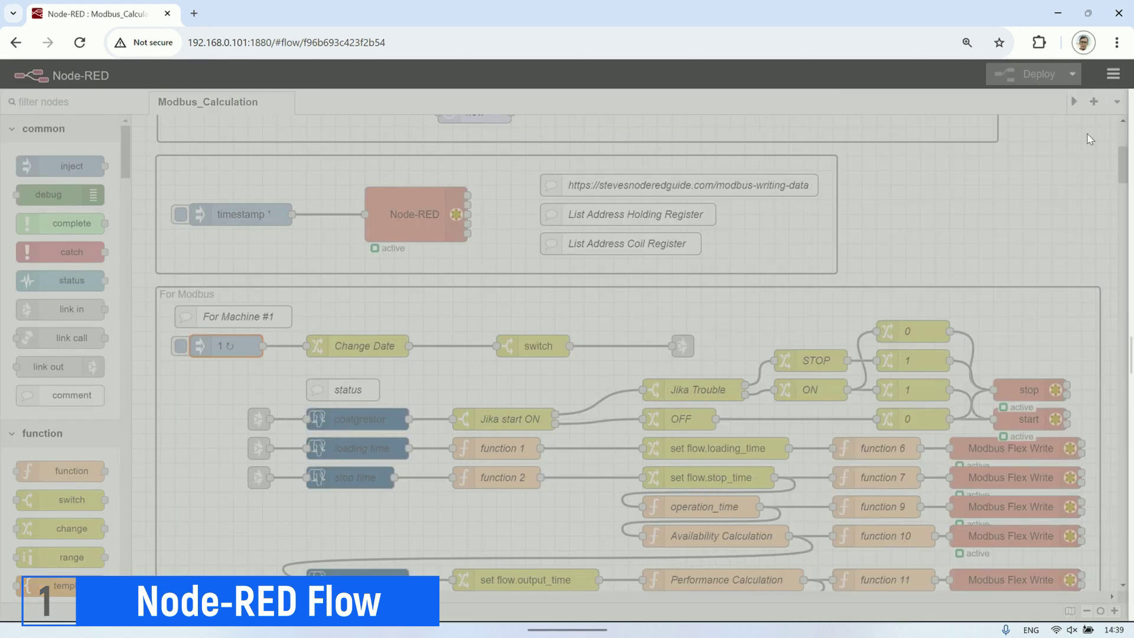
click(482, 315)
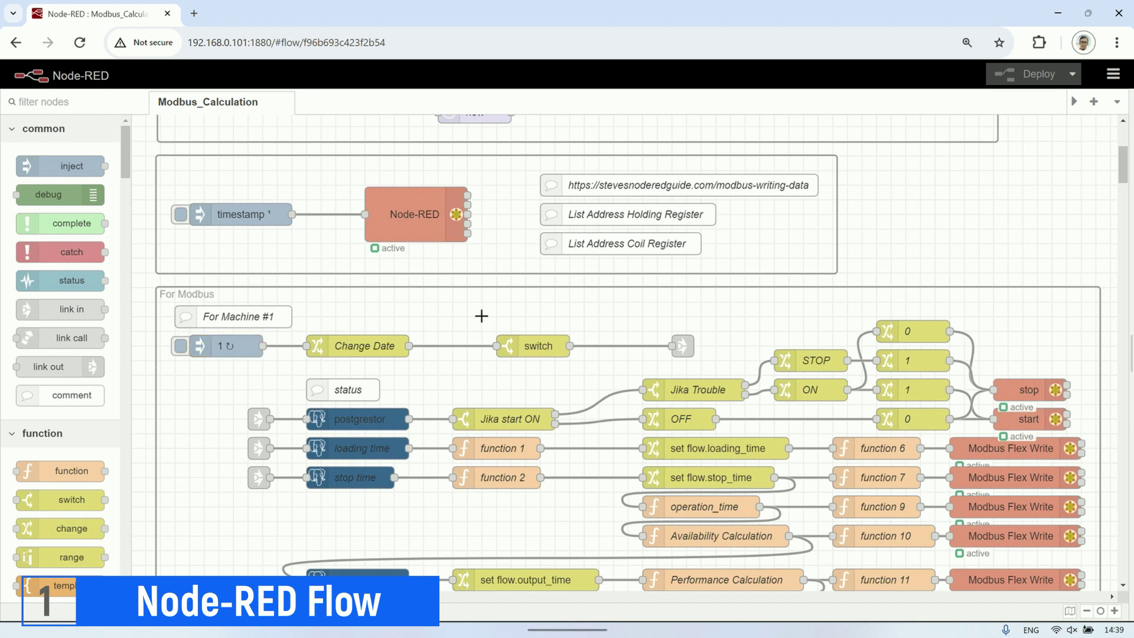
scroll(478, 326, down, 1)
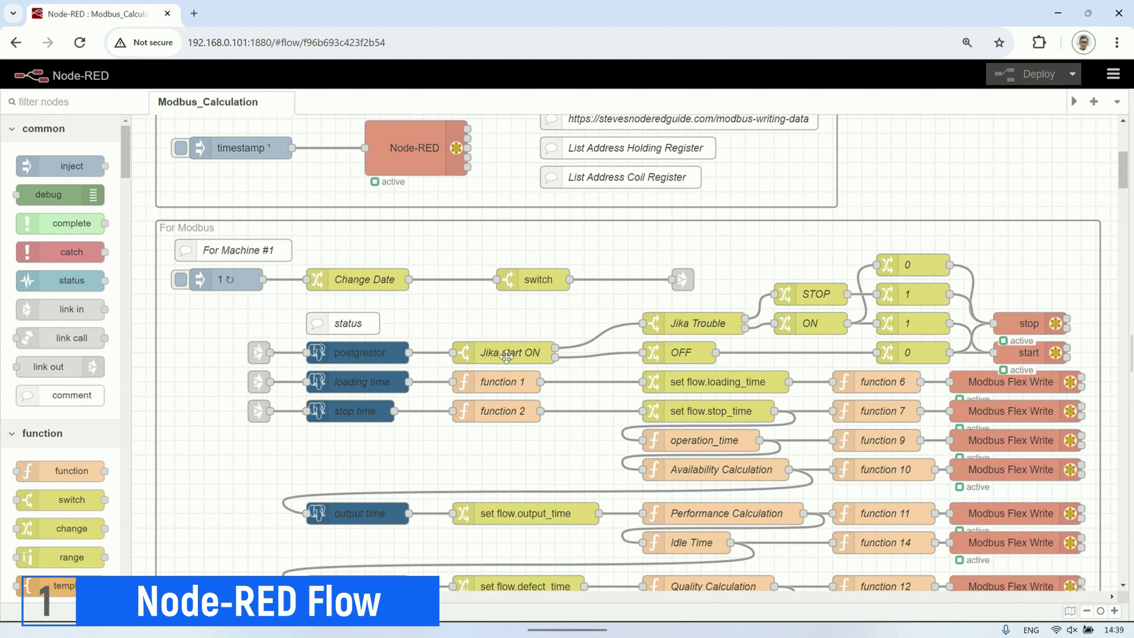
click(390, 382)
double_click(511, 383)
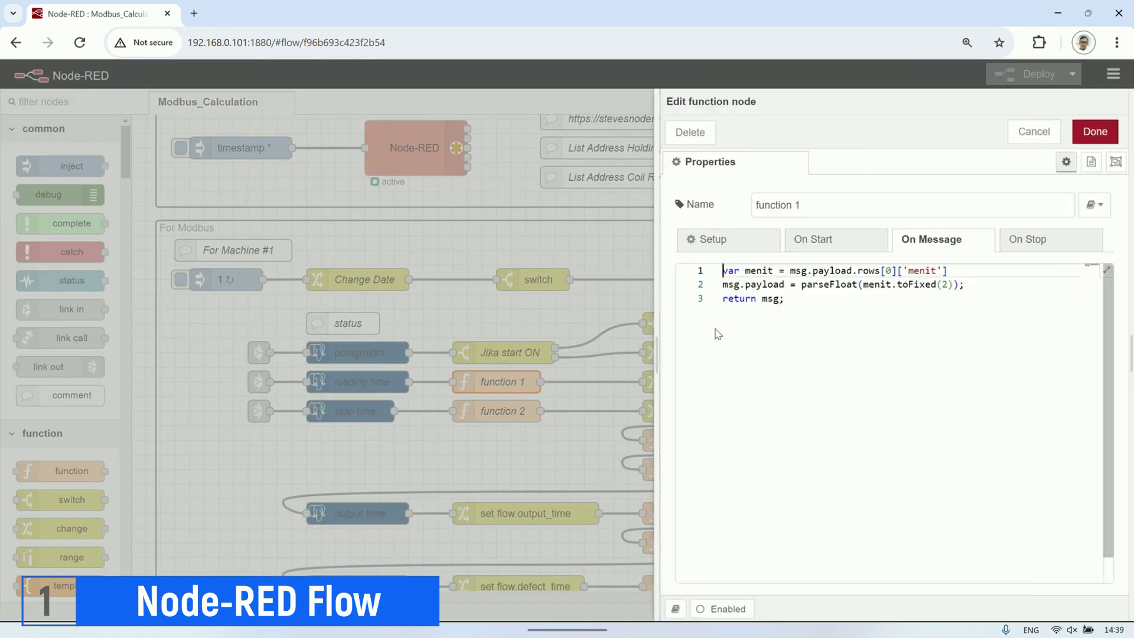
click(1095, 131)
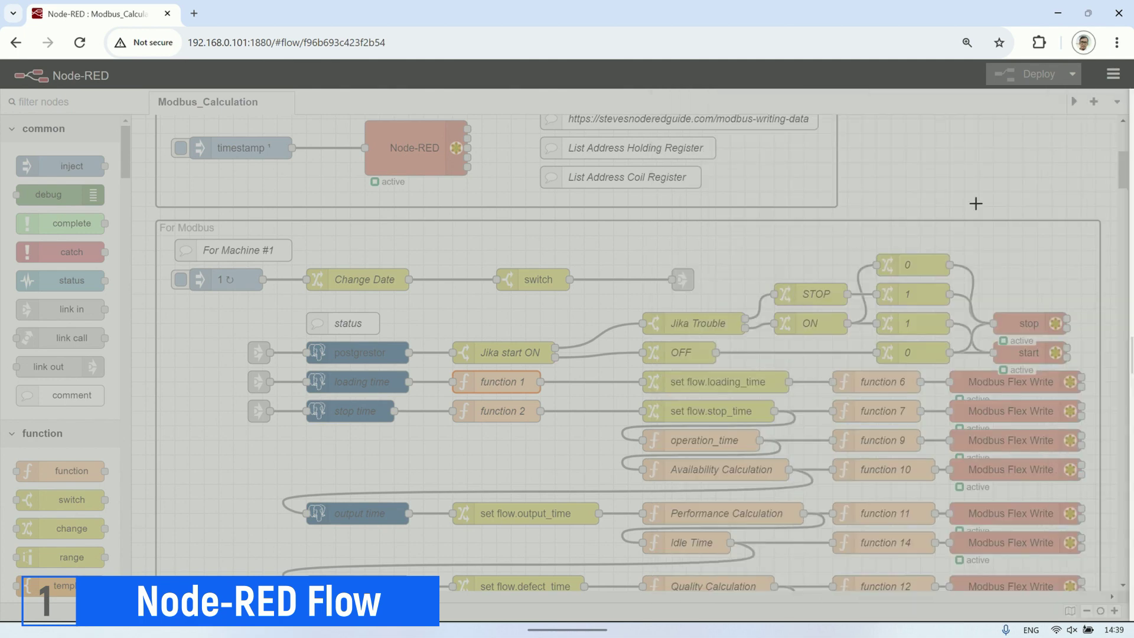
double_click(768, 381)
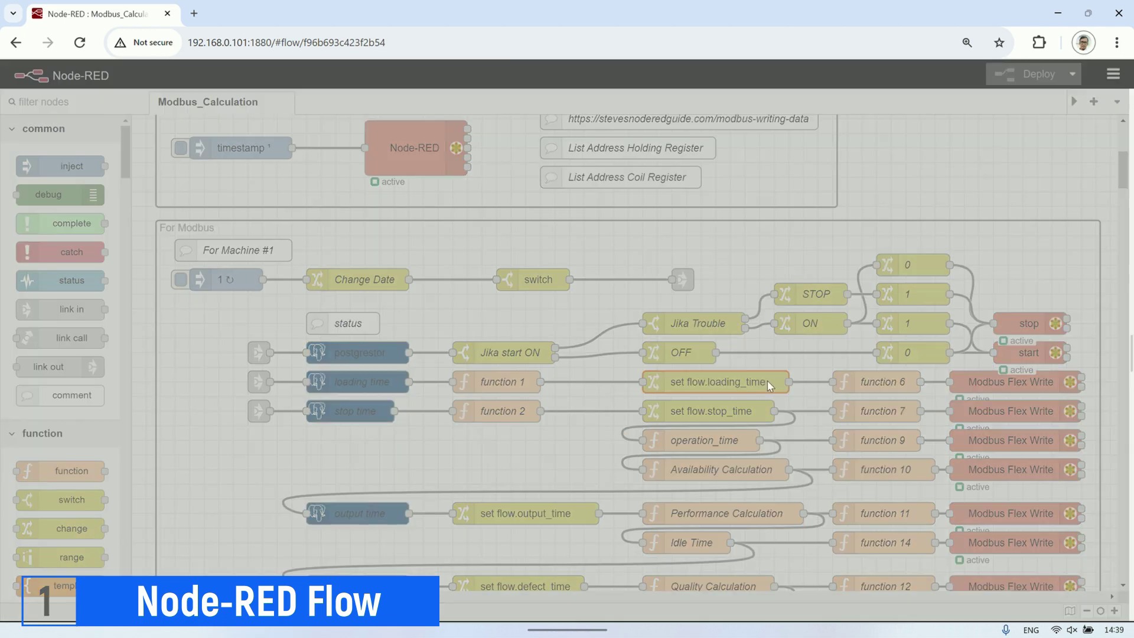
click(1094, 133)
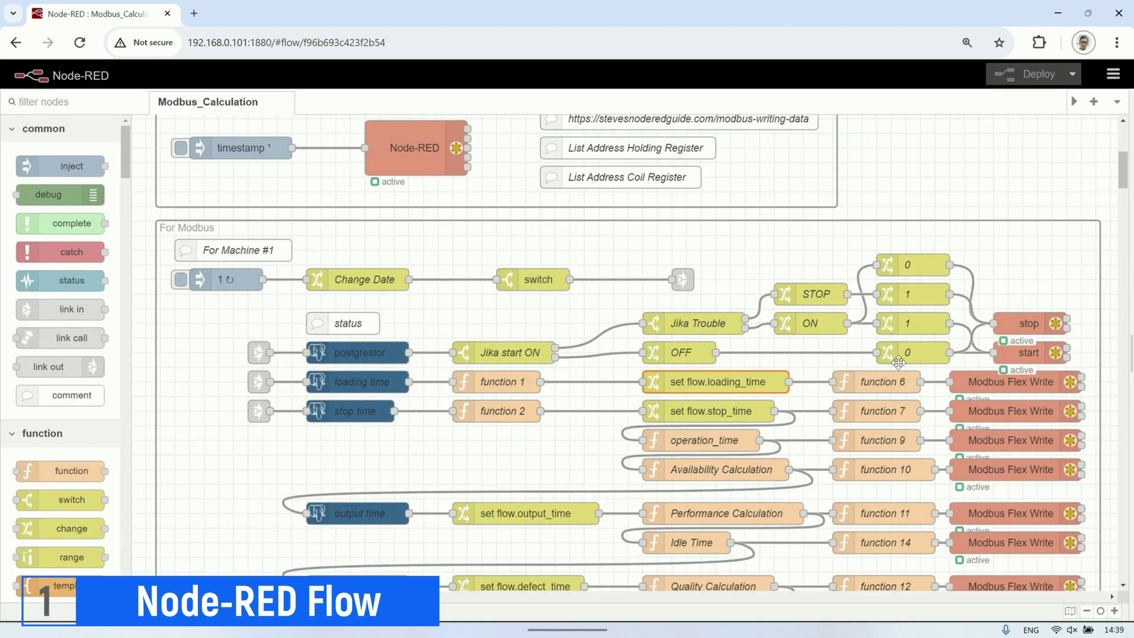
double_click(895, 378)
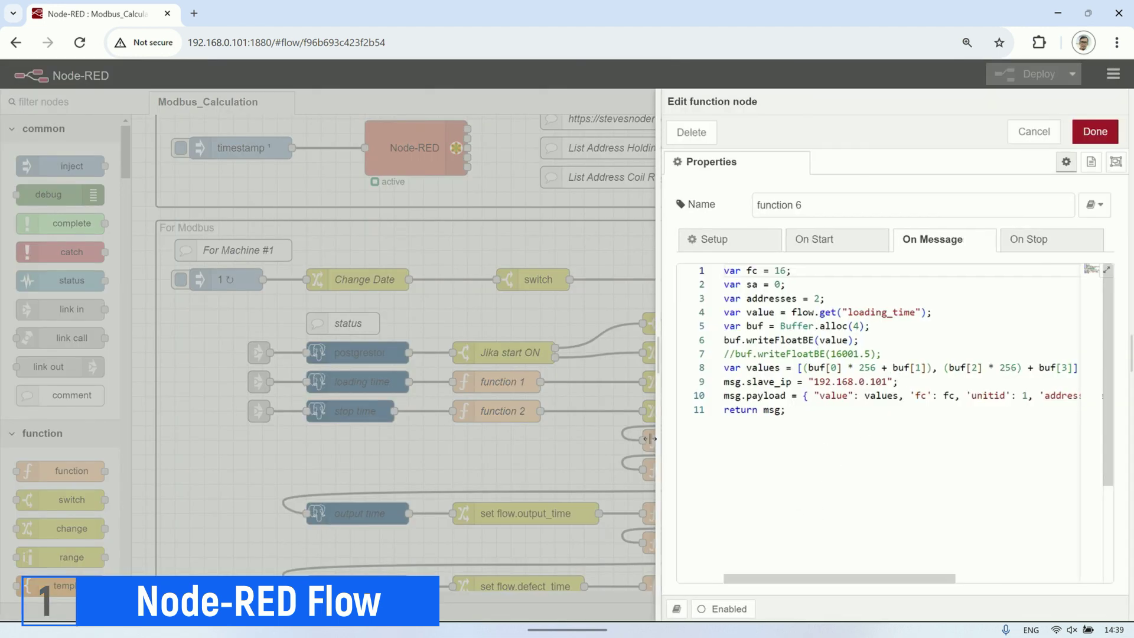
drag(656, 444, 383, 444)
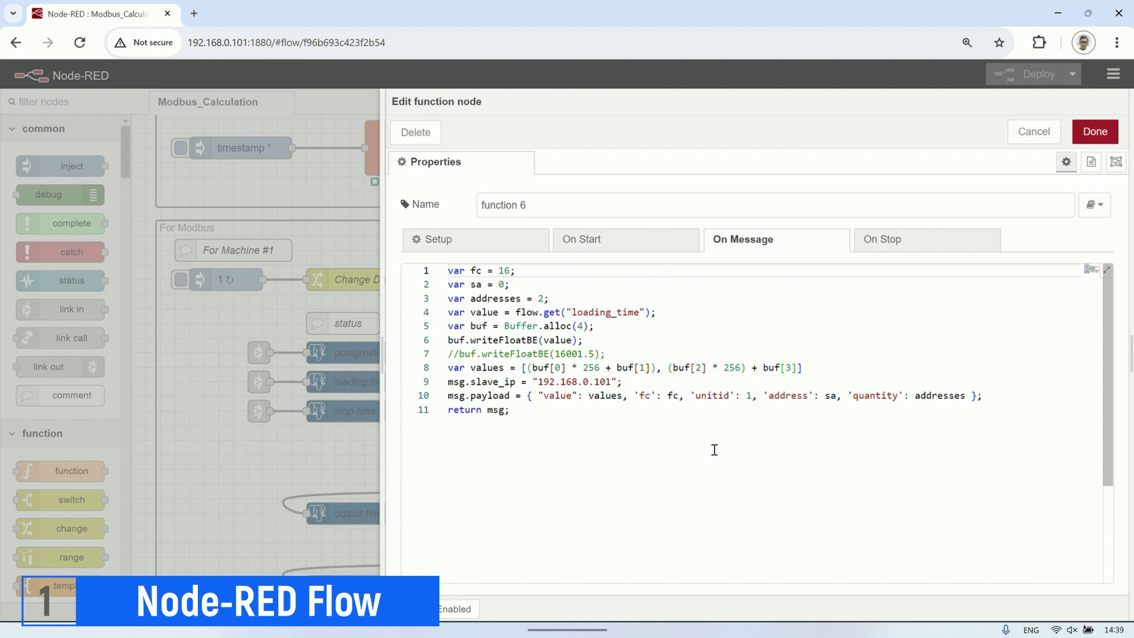
drag(539, 430, 437, 271)
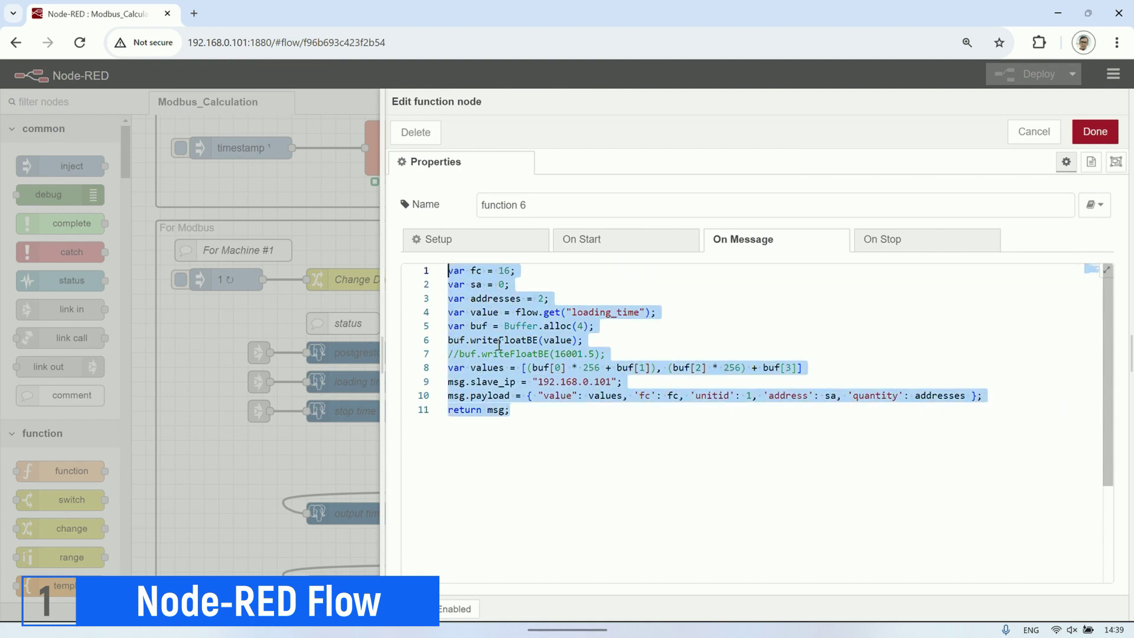
click(582, 421)
click(1095, 131)
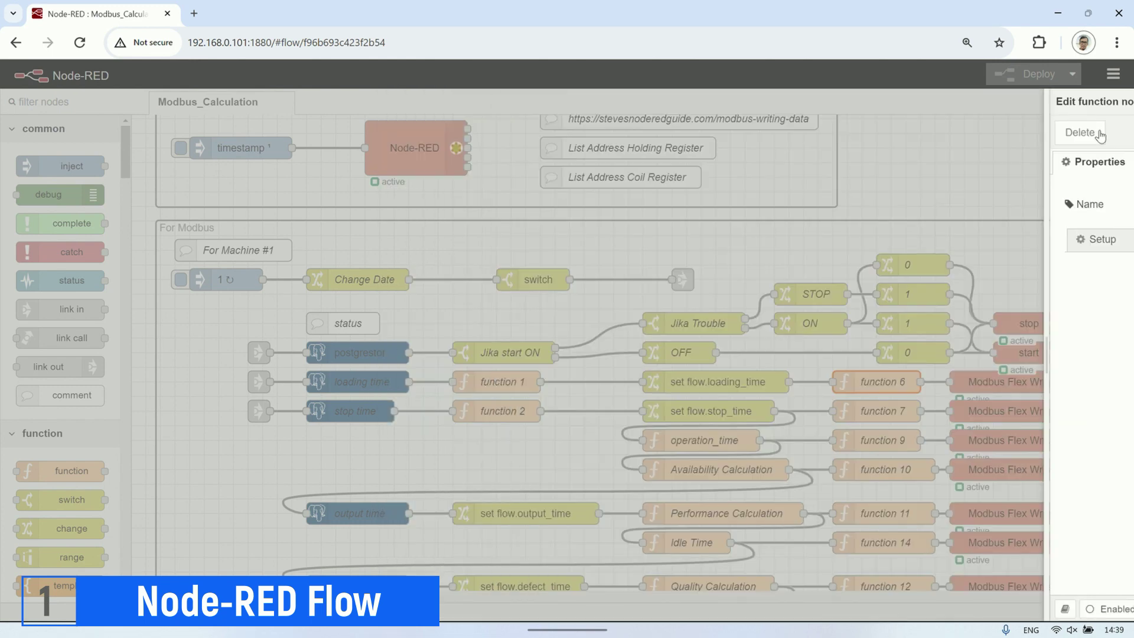
double_click(1029, 383)
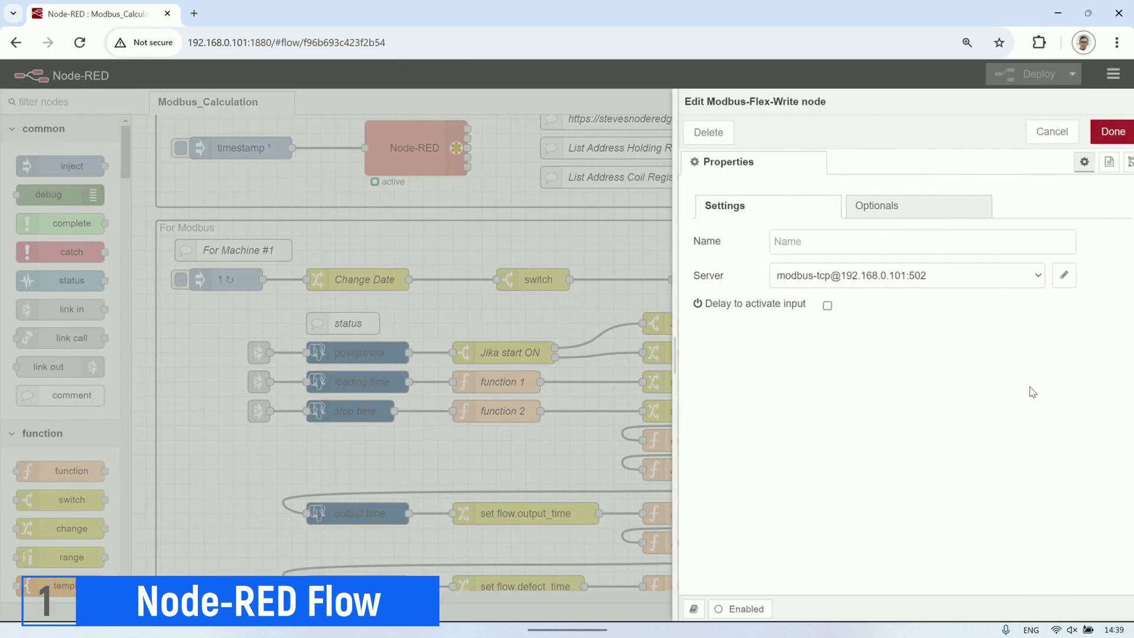
click(1094, 131)
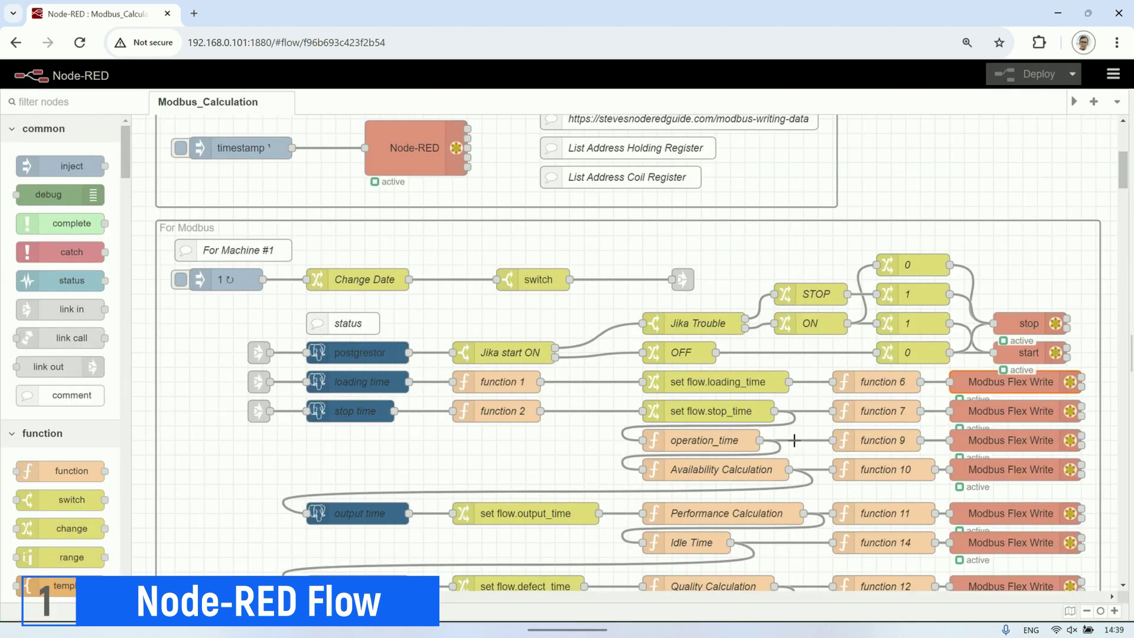
Review the rest of the Node-RED flow, then go to SmartICS Settings > Data sources.
scroll(795, 440, down, 1)
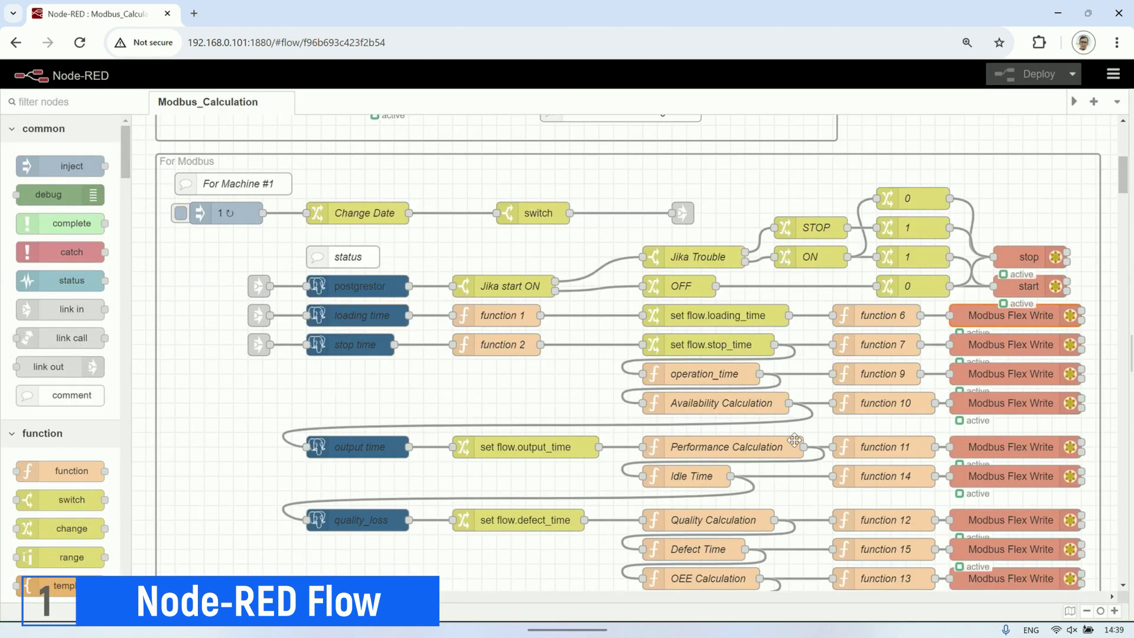
scroll(794, 440, down, 1)
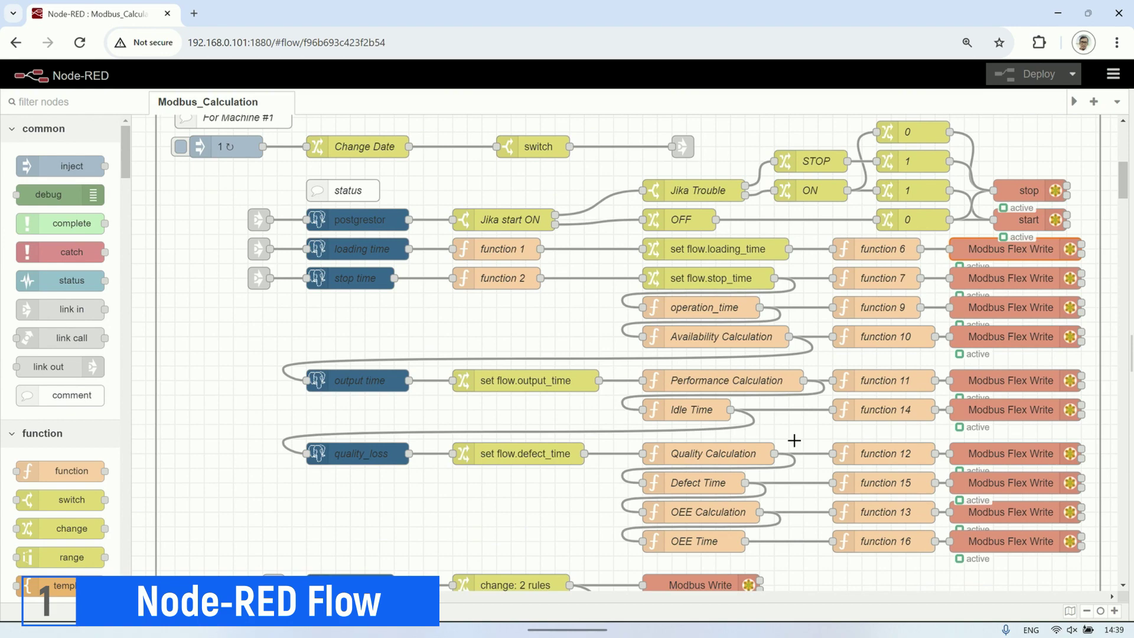
scroll(794, 440, down, 3)
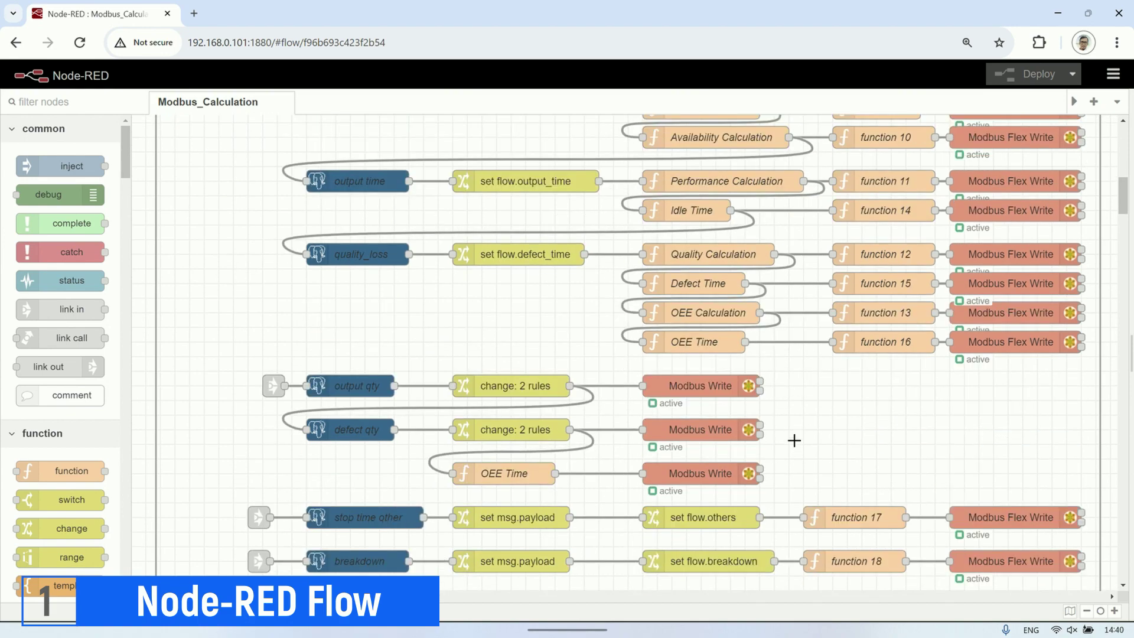
scroll(795, 440, down, 1)
scroll(794, 440, down, 2)
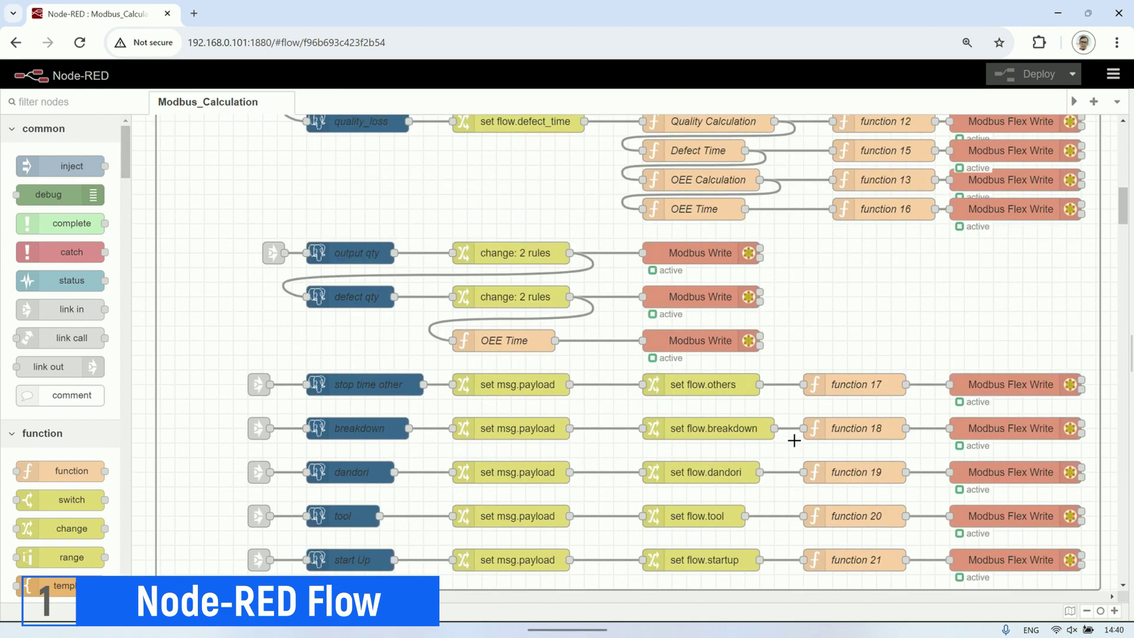
scroll(794, 440, down, 1)
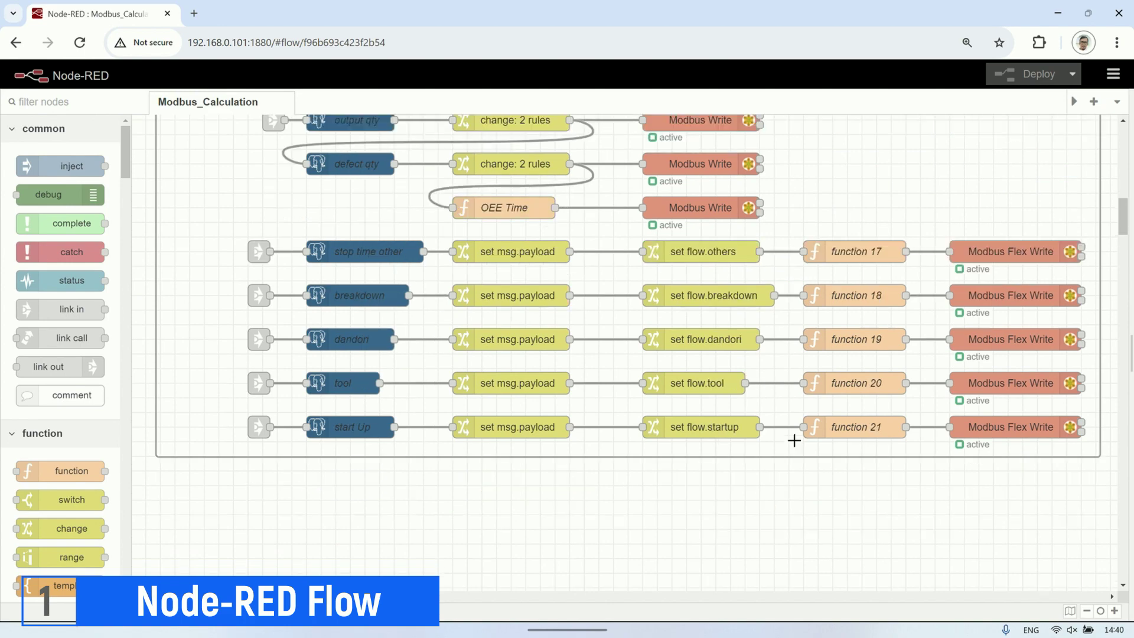
scroll(794, 440, up, 10)
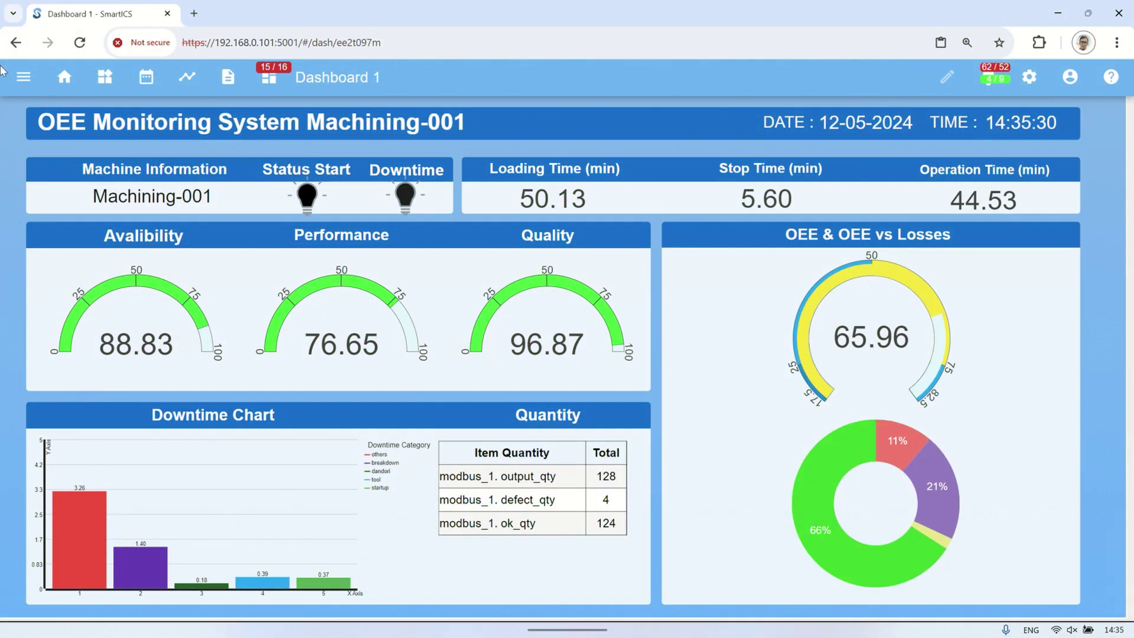
click(30, 79)
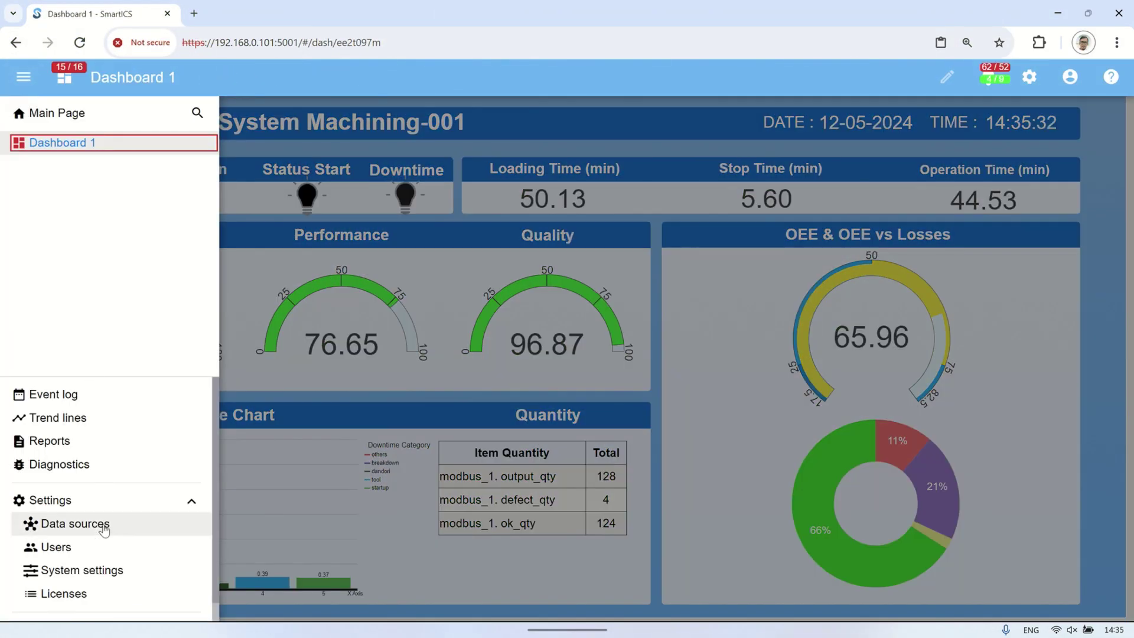
click(131, 525)
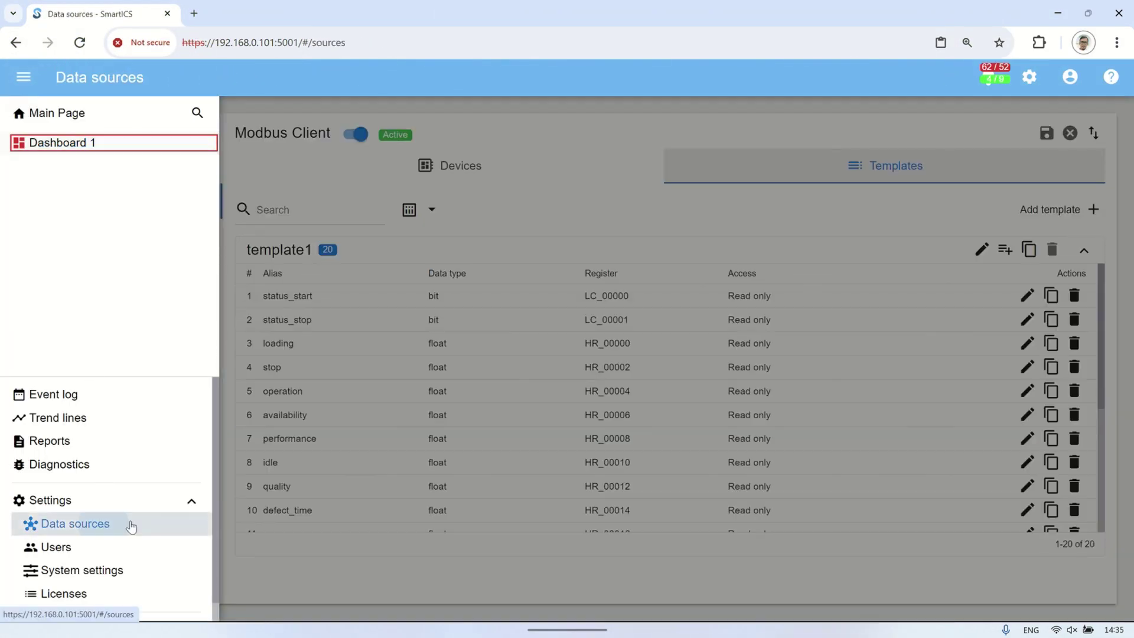
Show the Modbus Client devices and check connection_1 and modbus_1 settings without changing them.
click(434, 554)
click(450, 166)
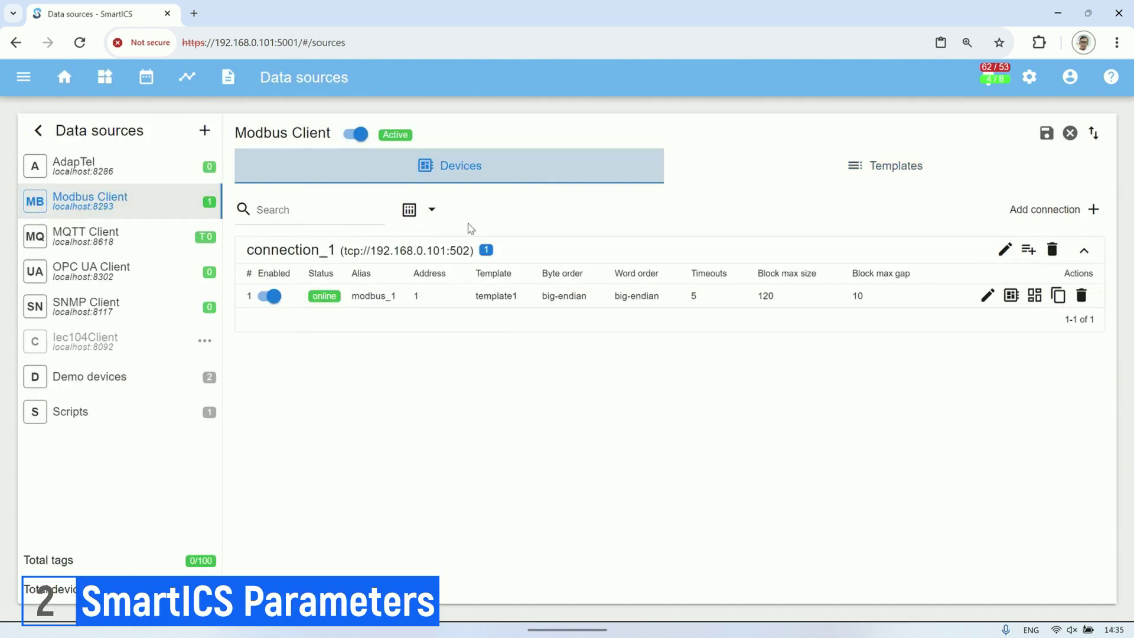
click(1004, 250)
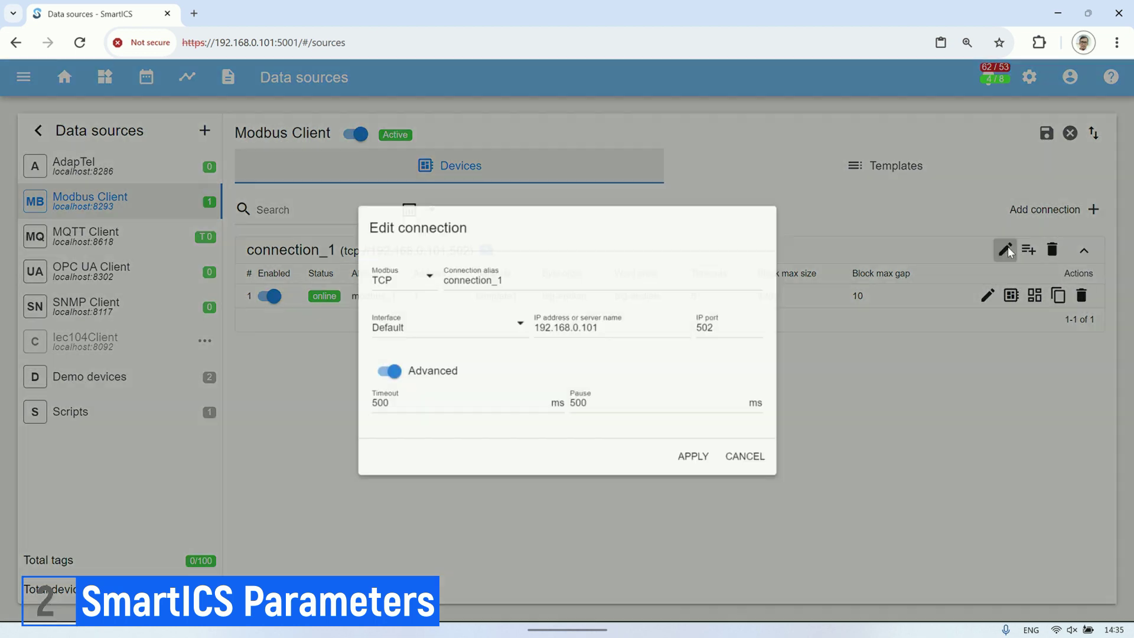
drag(679, 327, 533, 328)
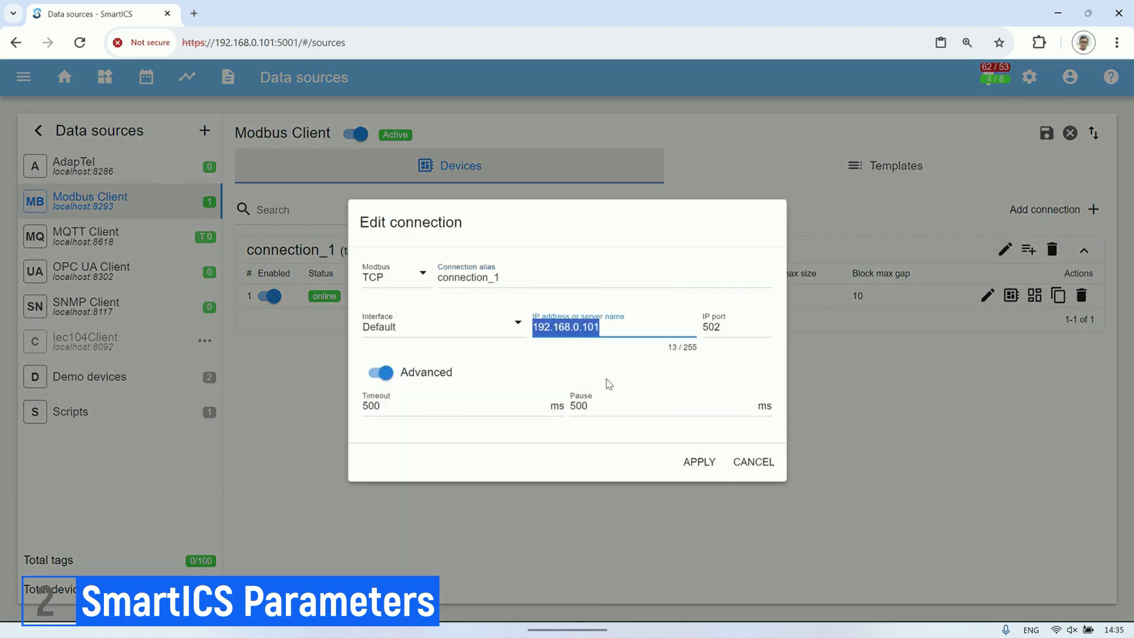
click(747, 472)
click(987, 297)
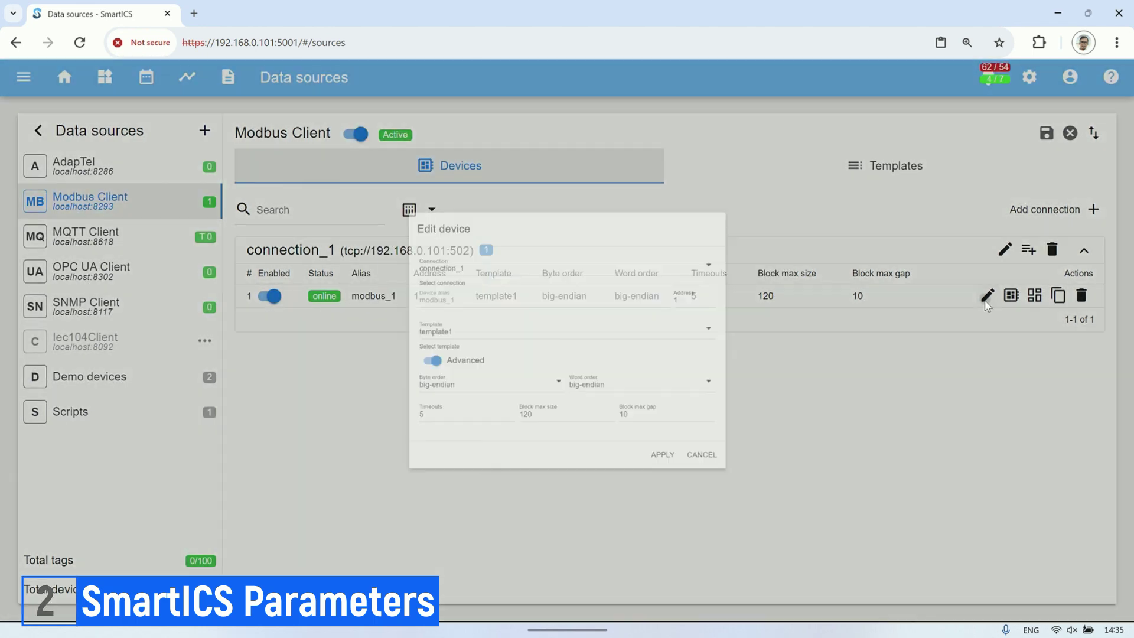
click(745, 499)
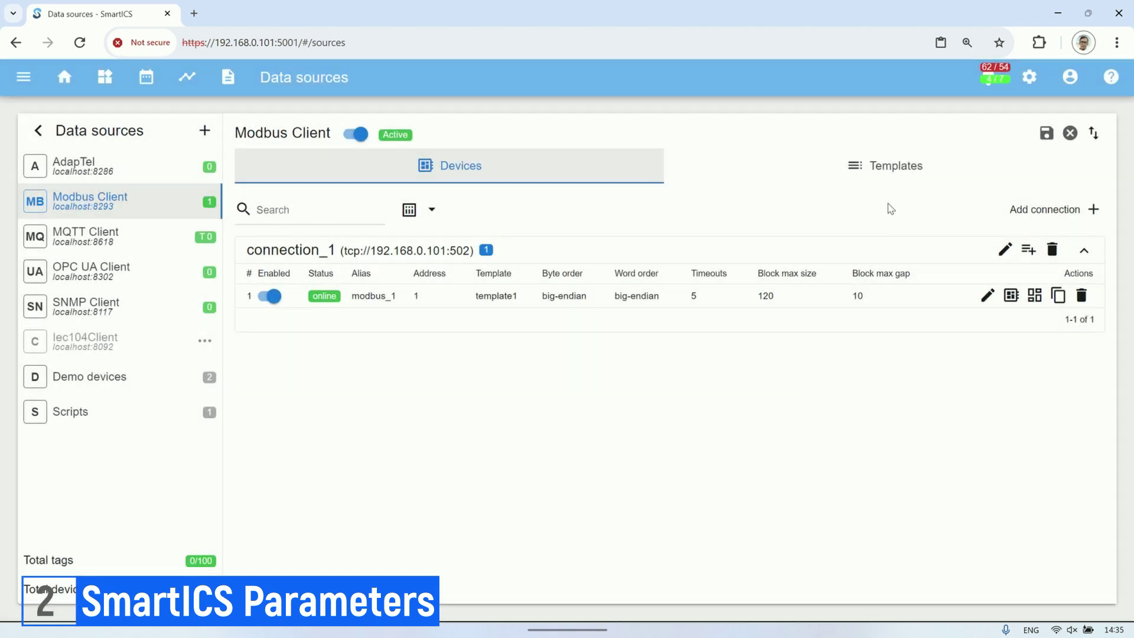
click(895, 170)
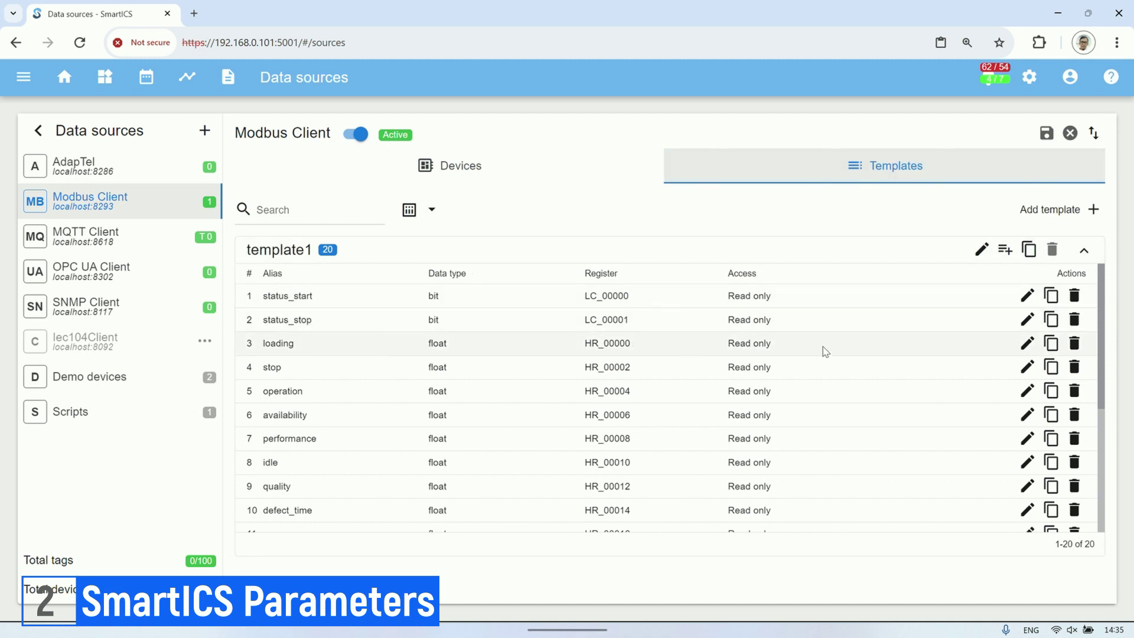
click(1028, 296)
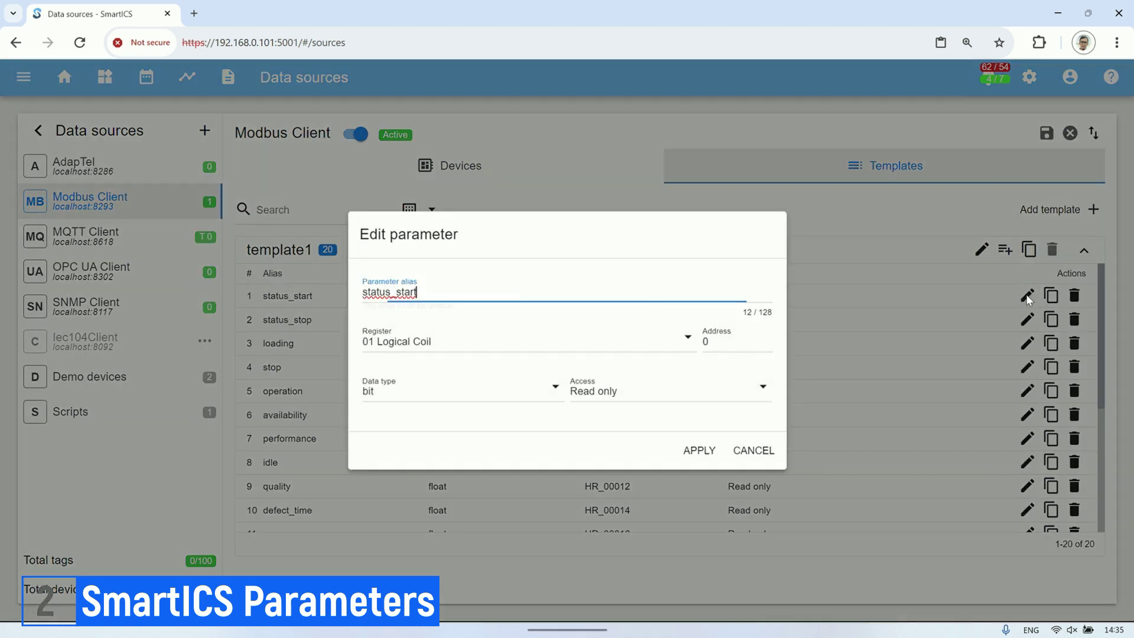
click(751, 451)
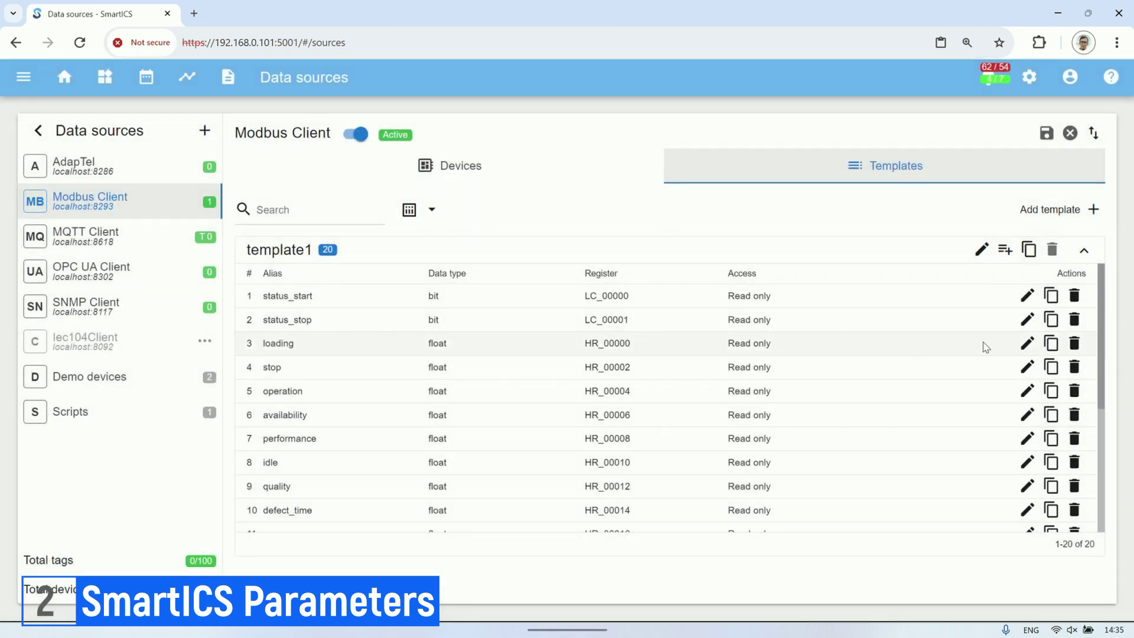
click(1028, 343)
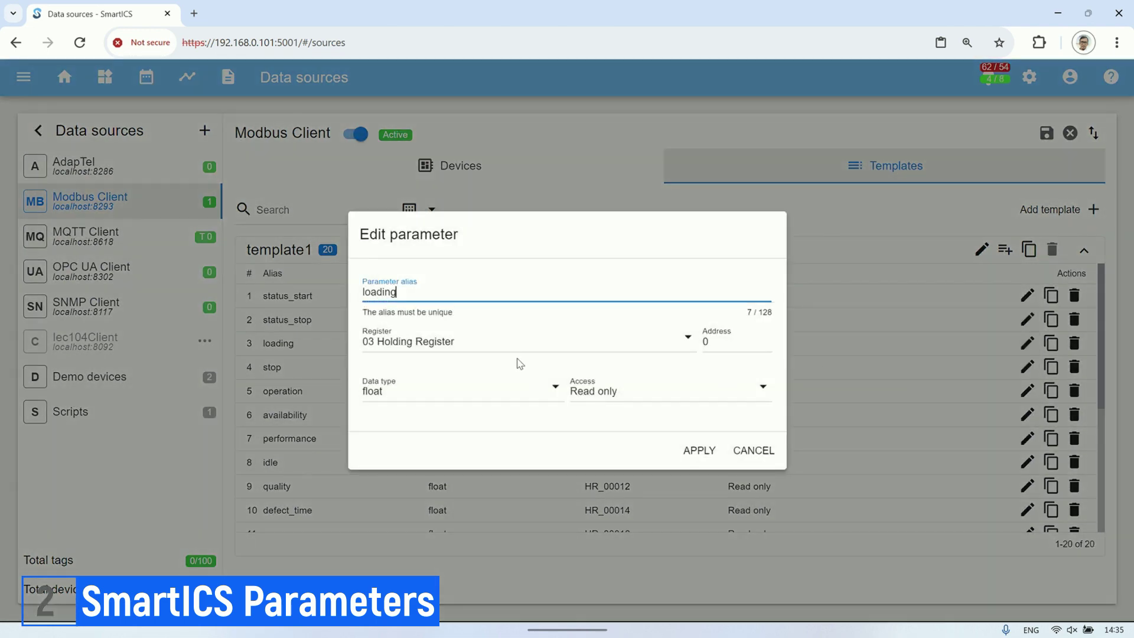
click(748, 458)
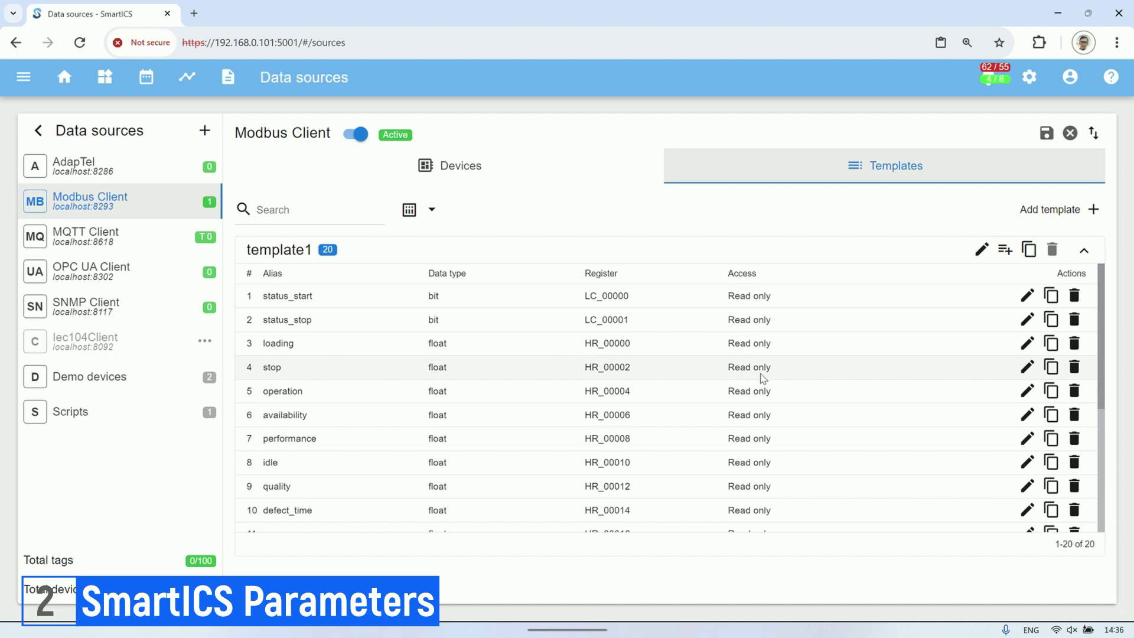
scroll(764, 379, down, 1)
click(514, 165)
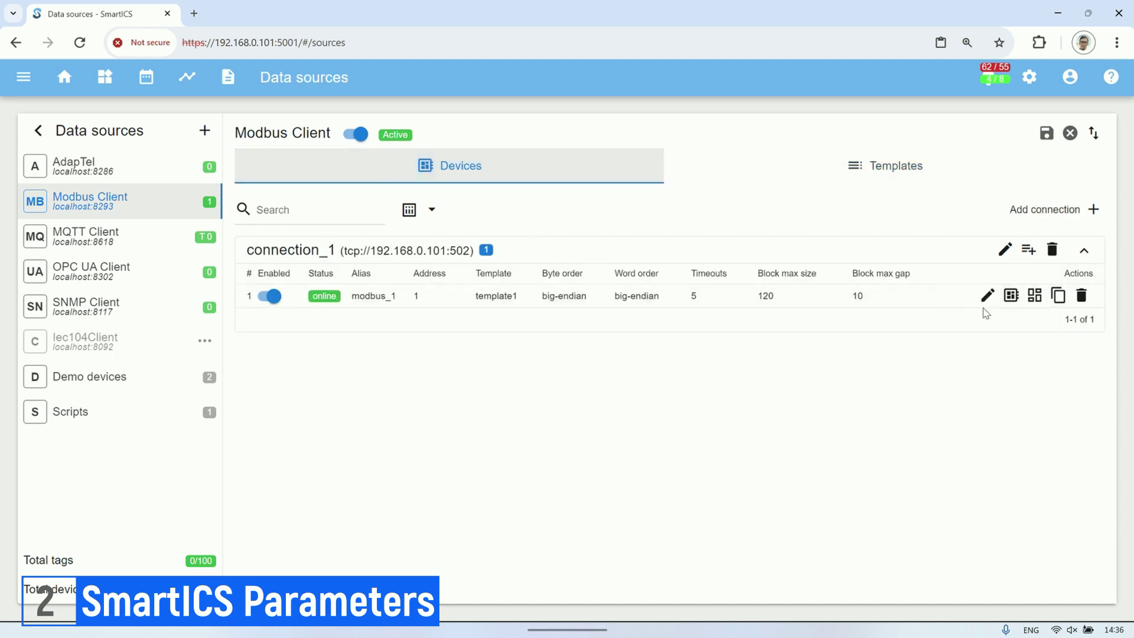
click(1011, 295)
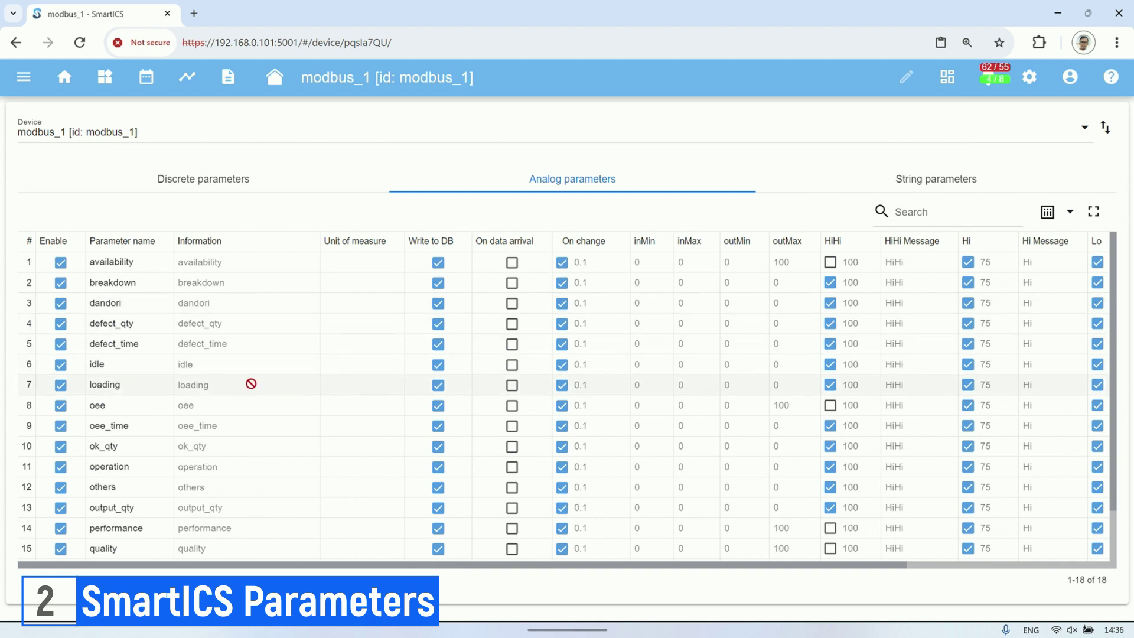
scroll(252, 384, down, 2)
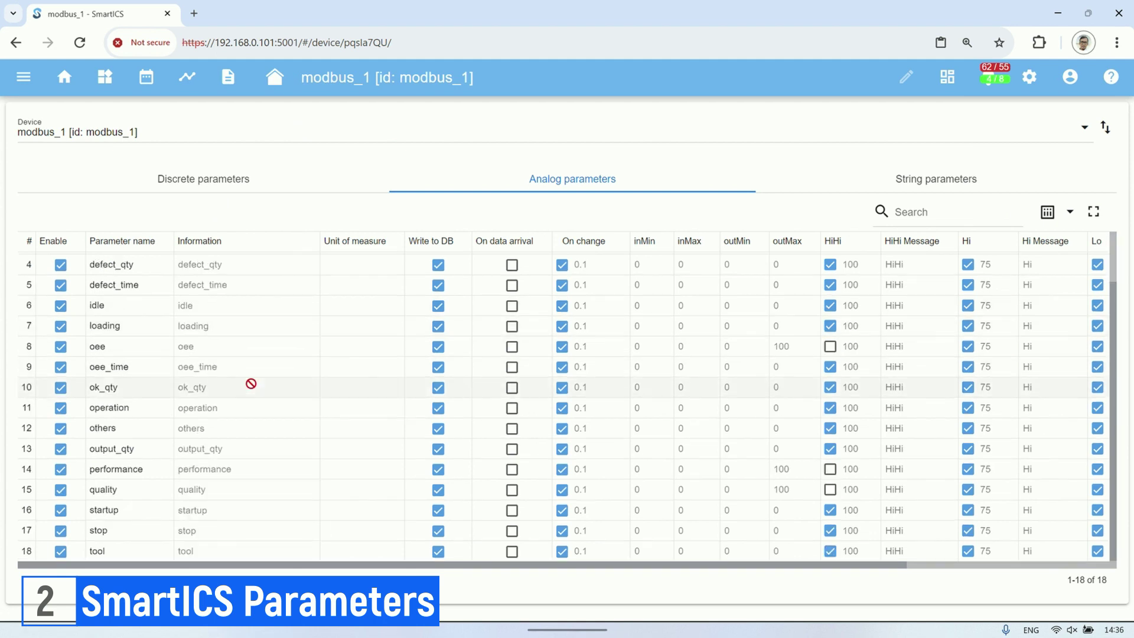
scroll(252, 384, up, 2)
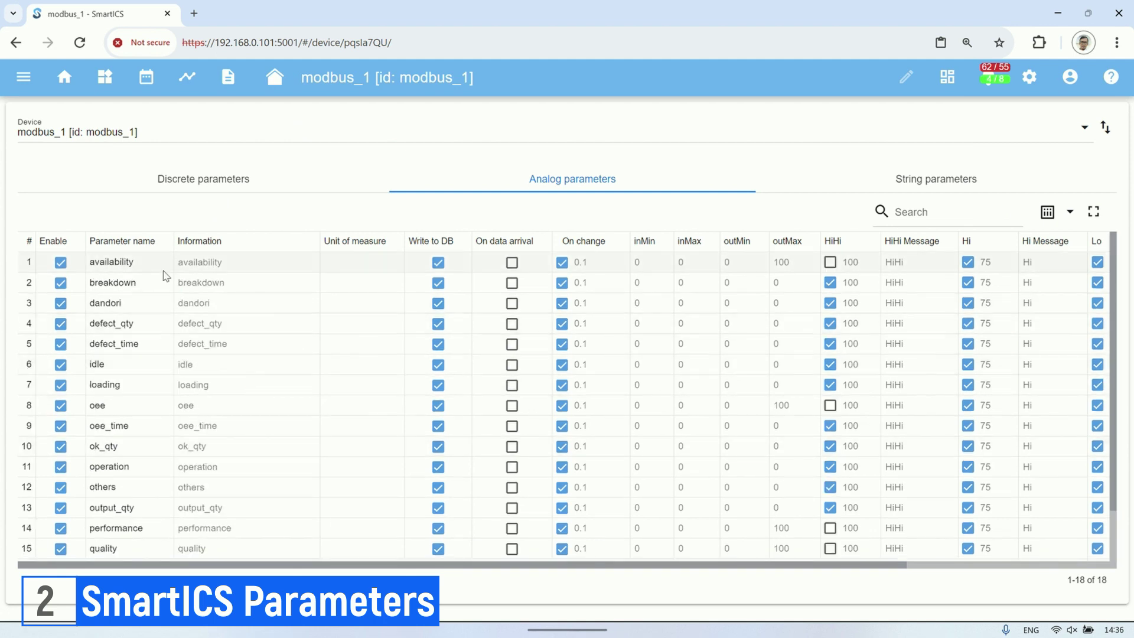
click(906, 76)
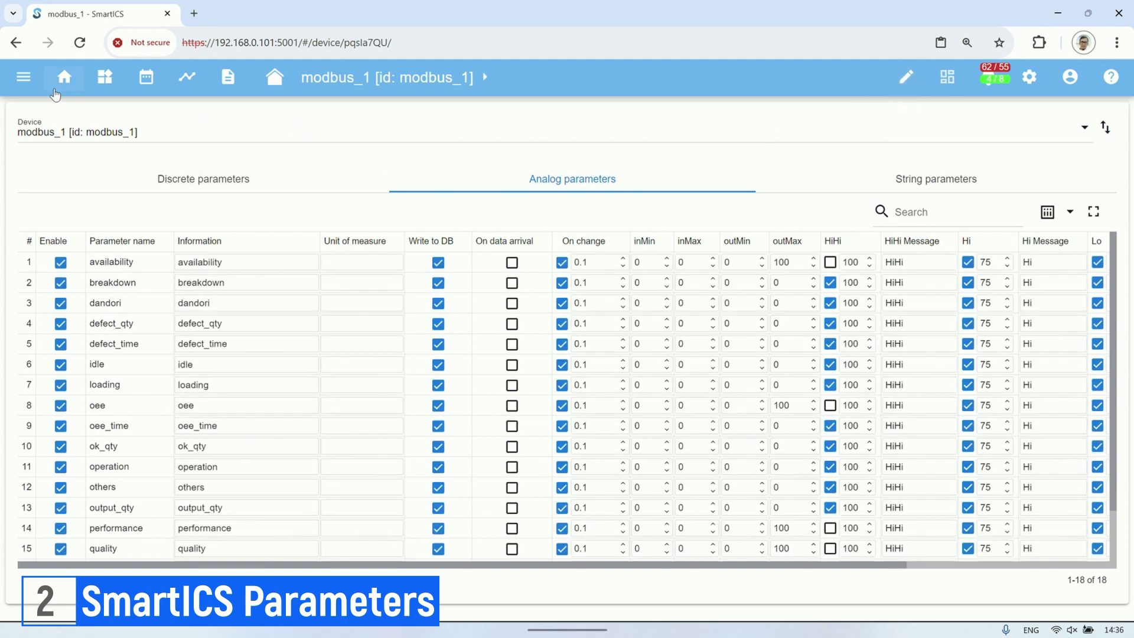
click(15, 42)
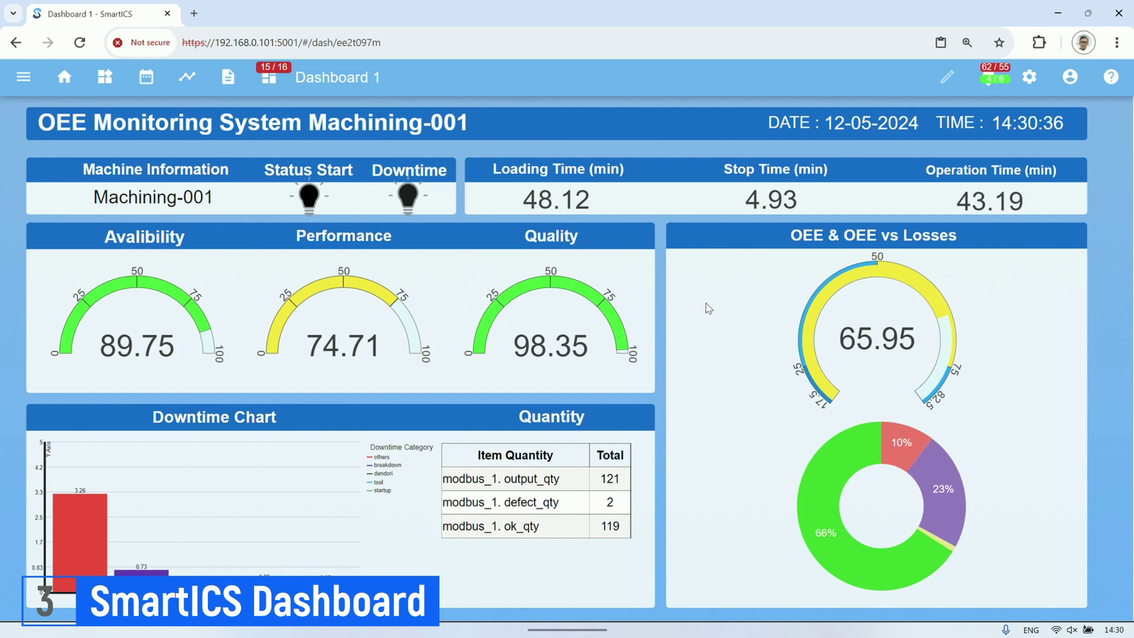
Read the OEE donut segment values: availability 89.35, performance 77.34, quality 98.43.
mouse_move(827, 475)
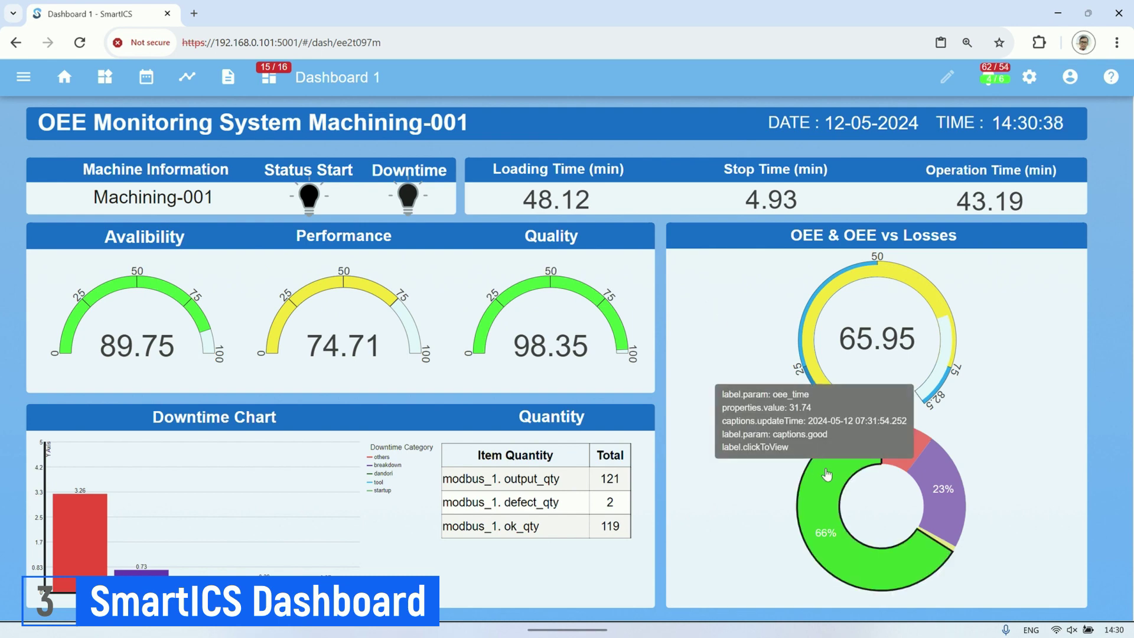
mouse_move(932, 539)
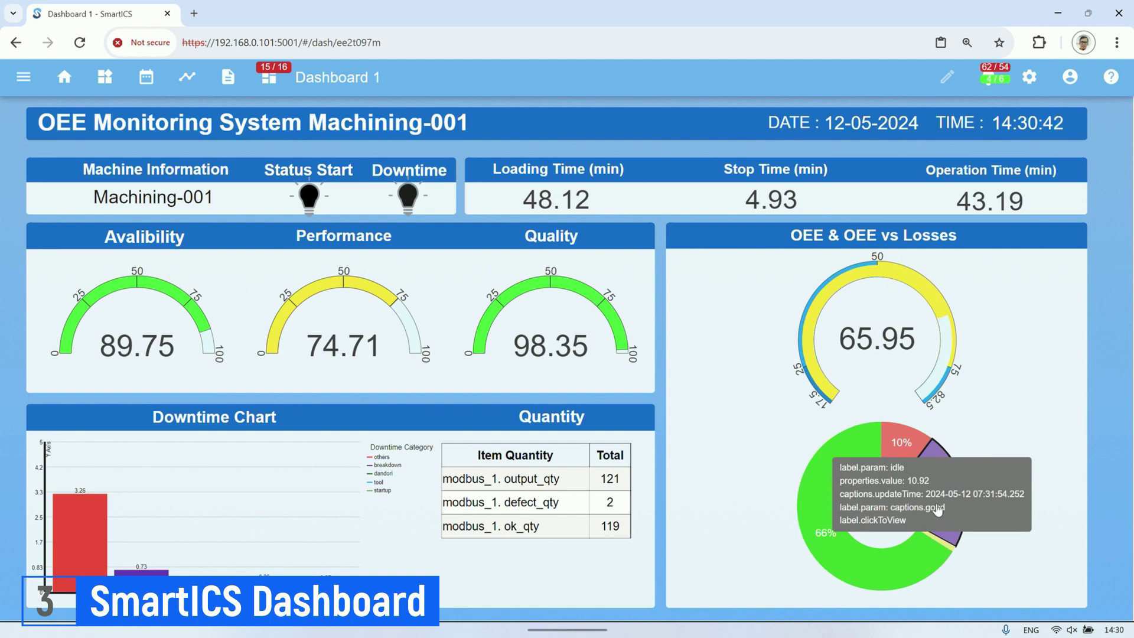
mouse_move(909, 452)
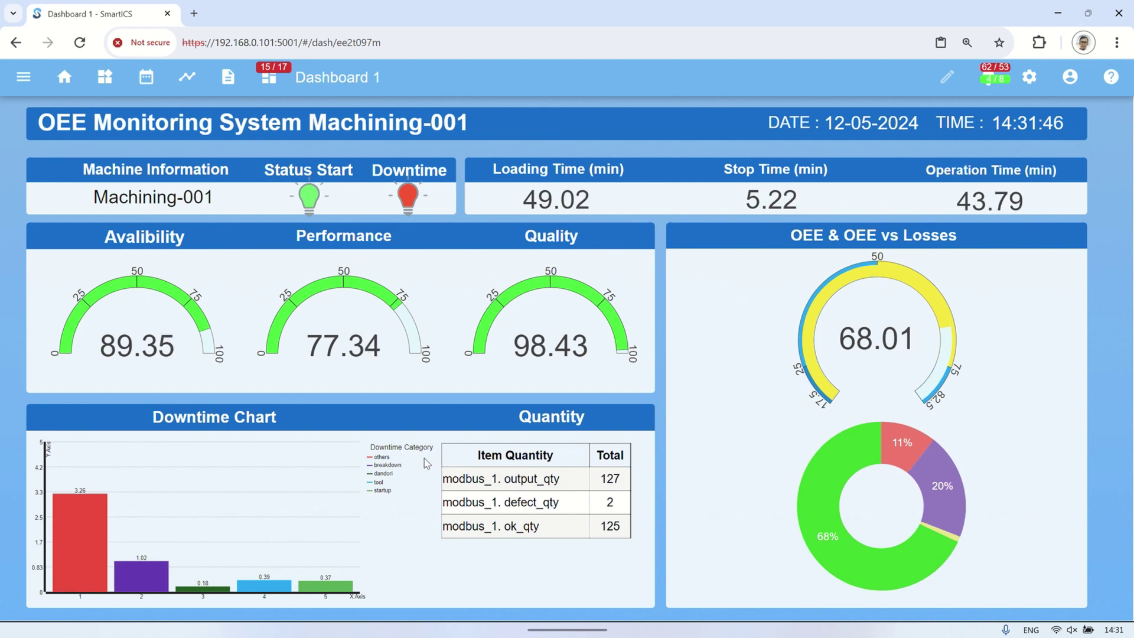
mouse_move(87, 551)
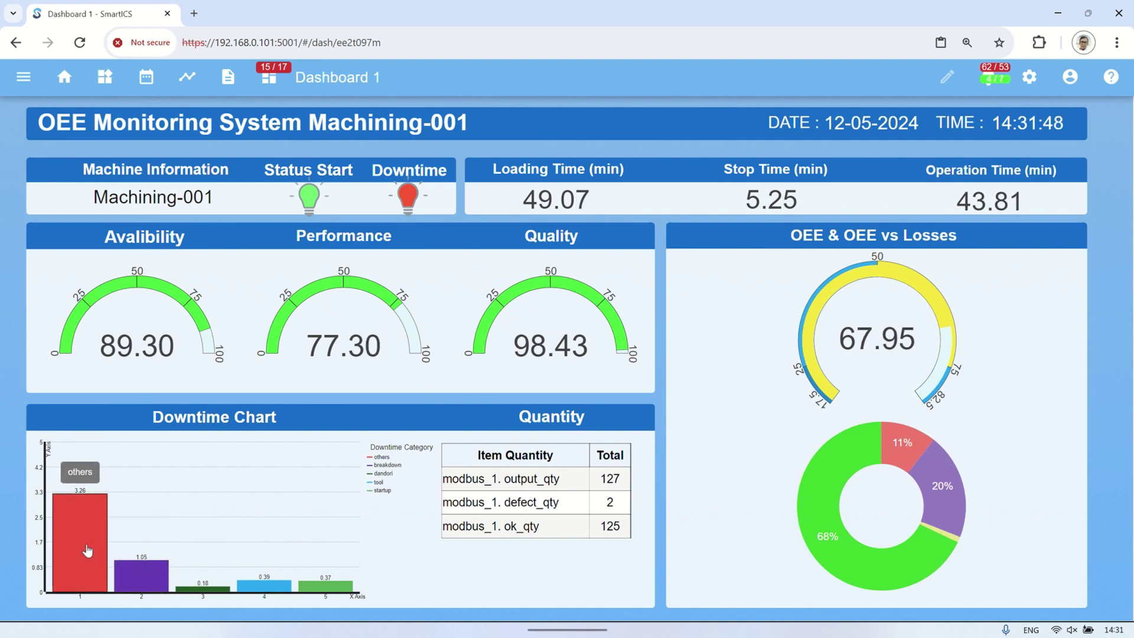
mouse_move(136, 568)
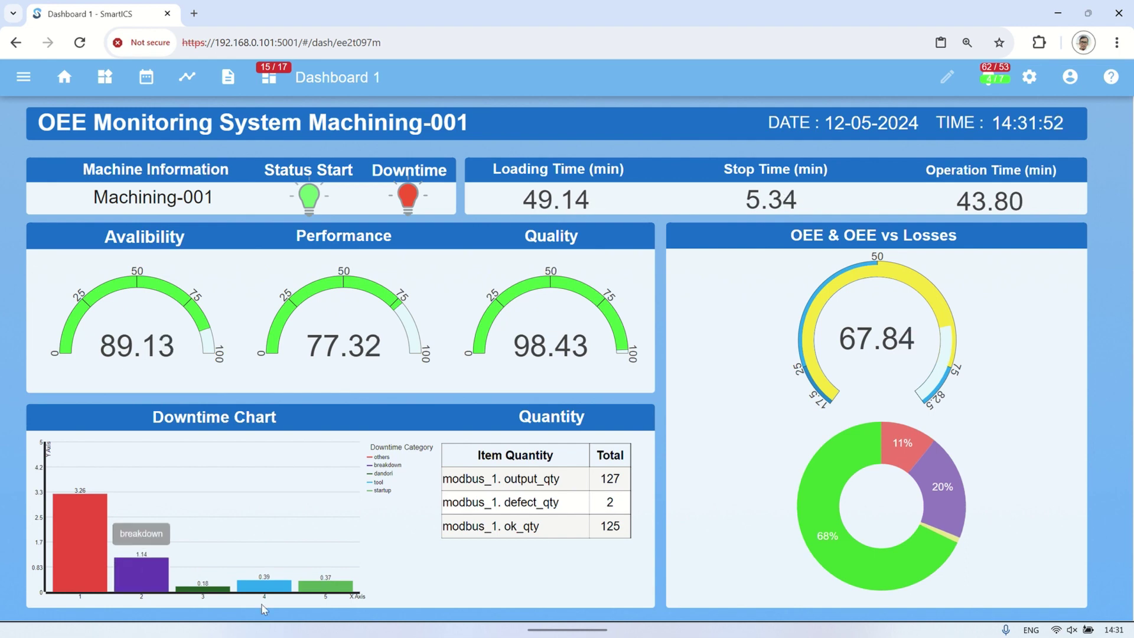
mouse_move(224, 596)
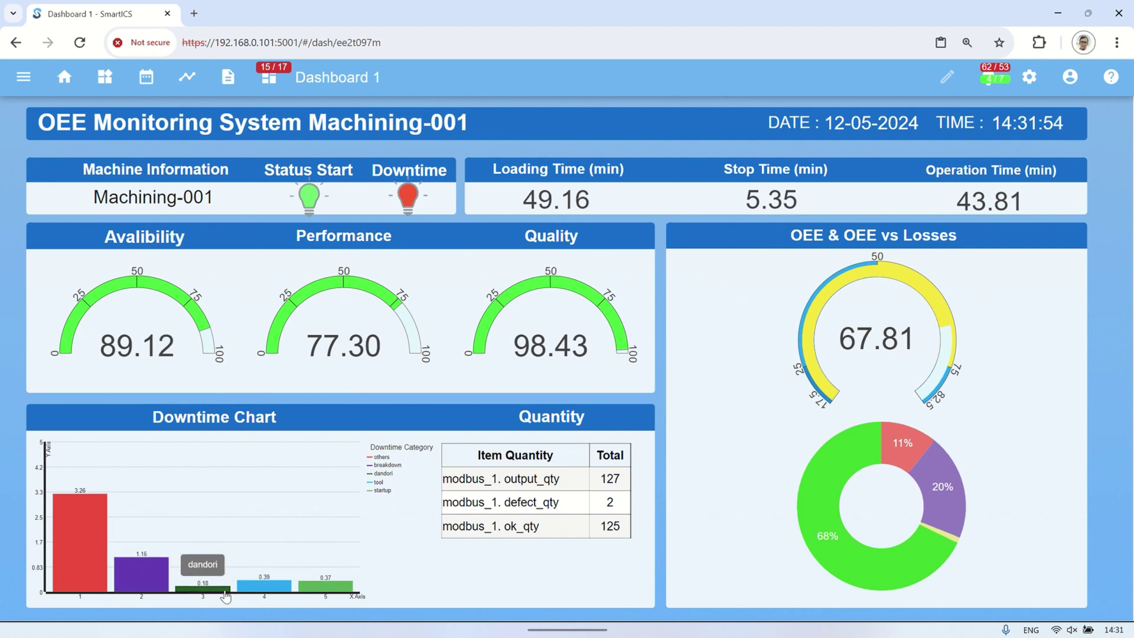
mouse_move(318, 589)
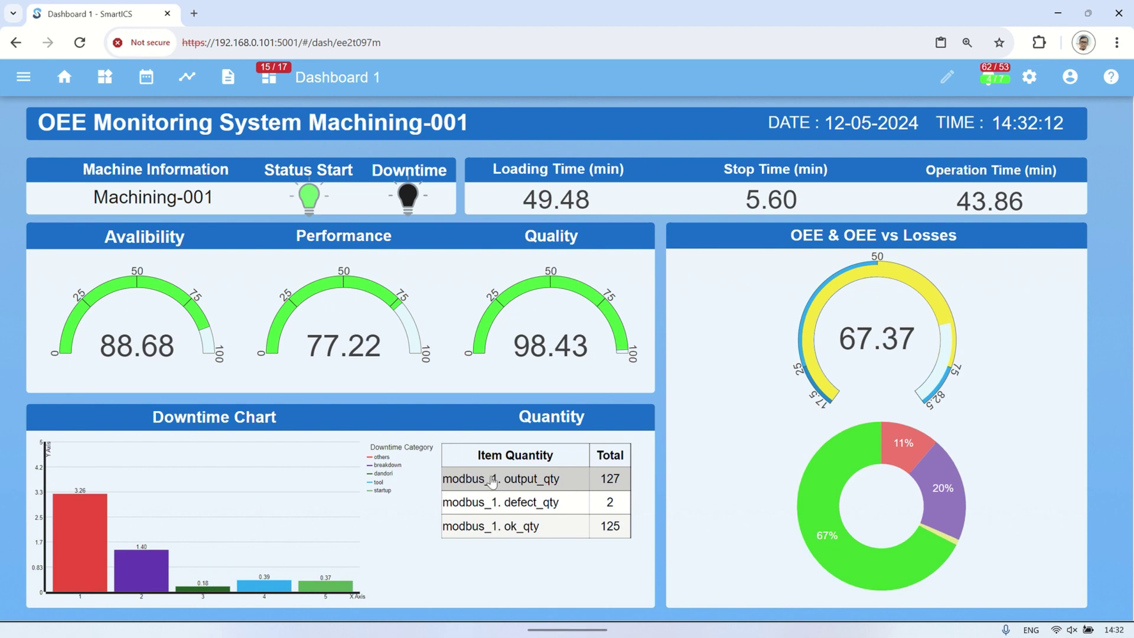
click(601, 479)
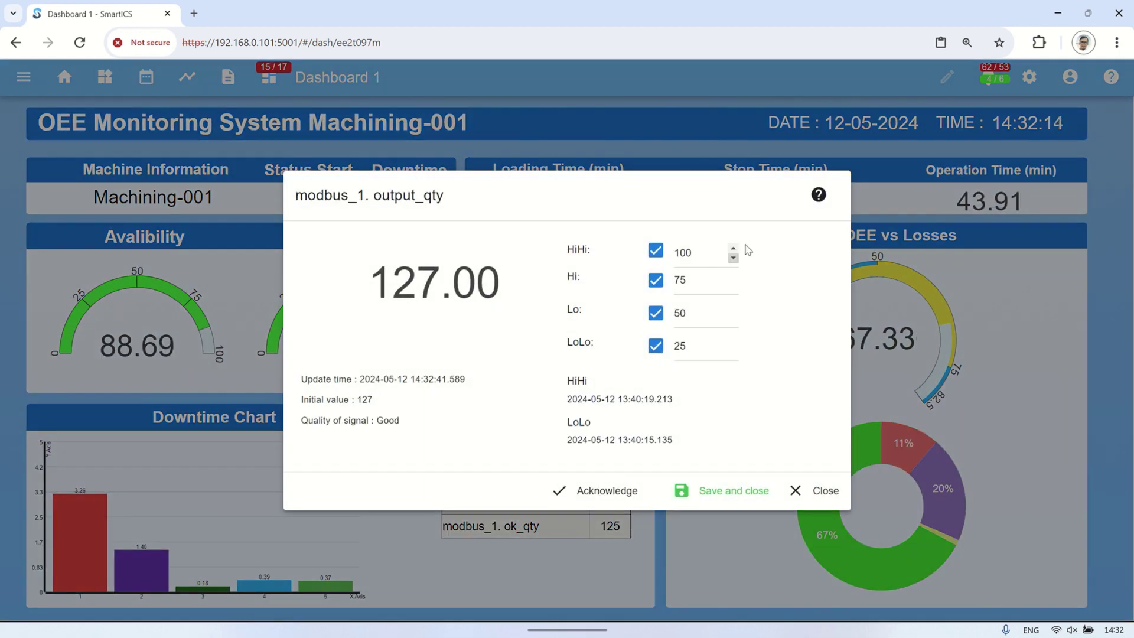
click(808, 493)
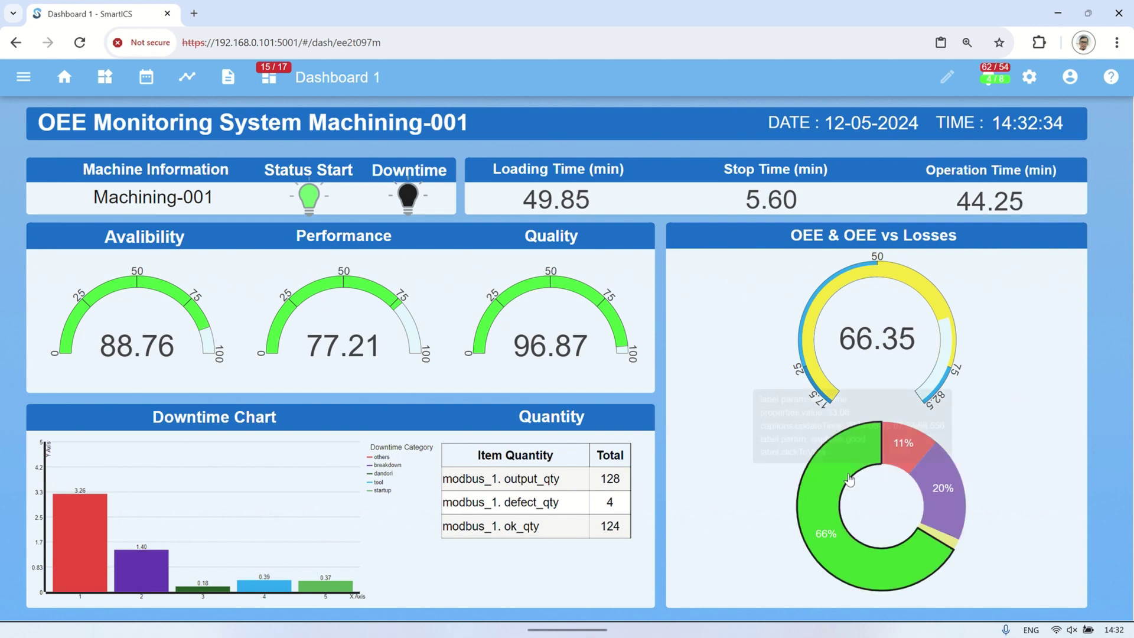
click(829, 484)
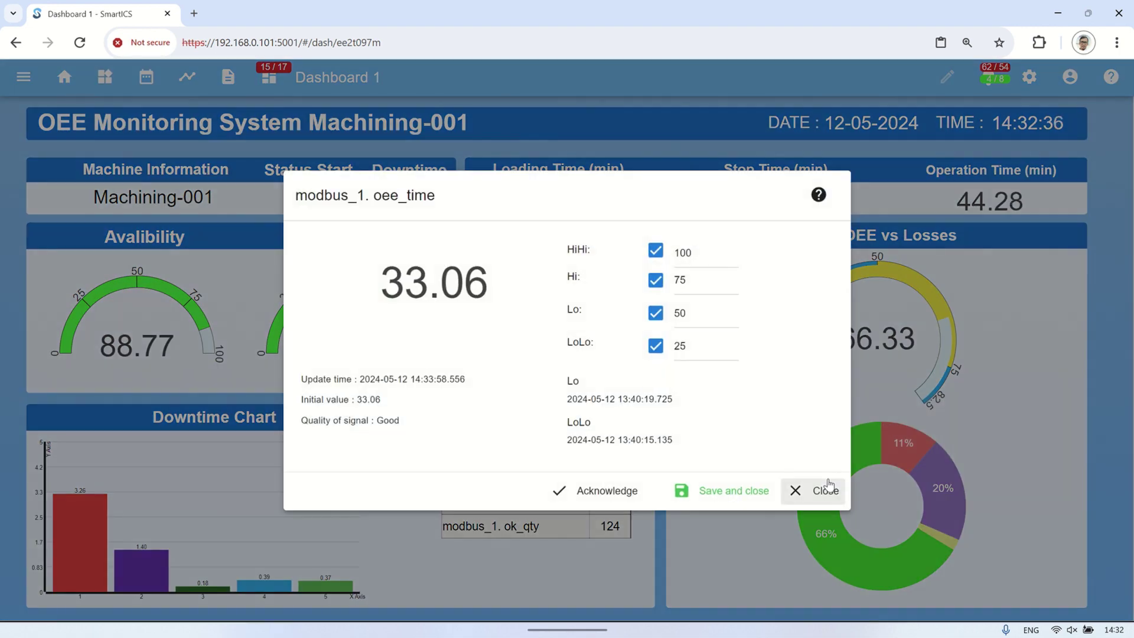
click(808, 492)
mouse_move(861, 471)
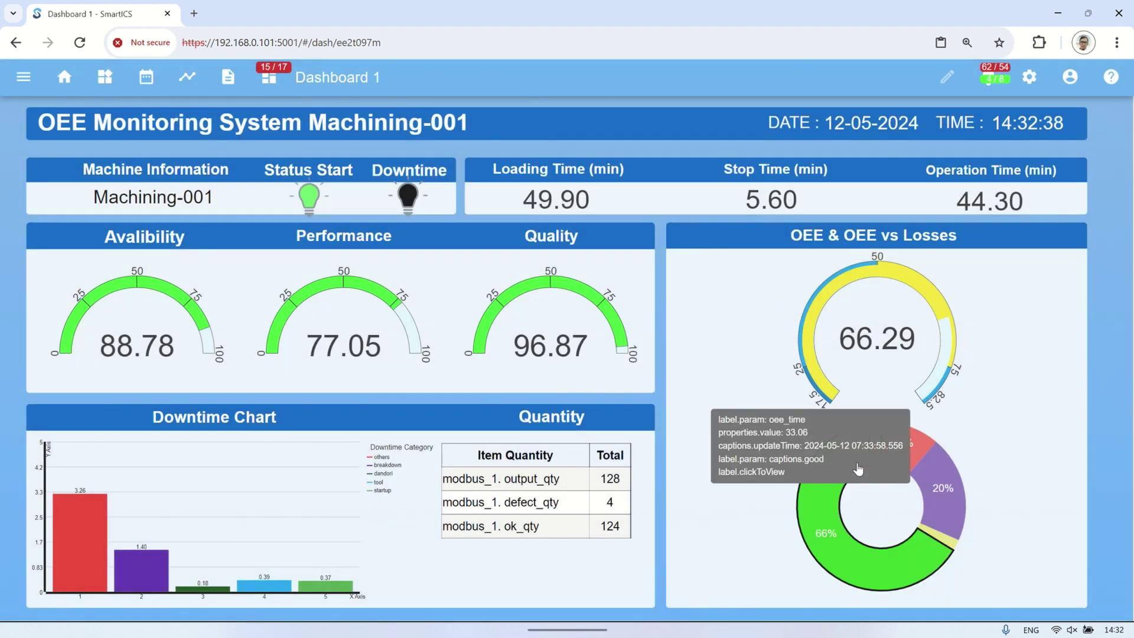
mouse_move(945, 517)
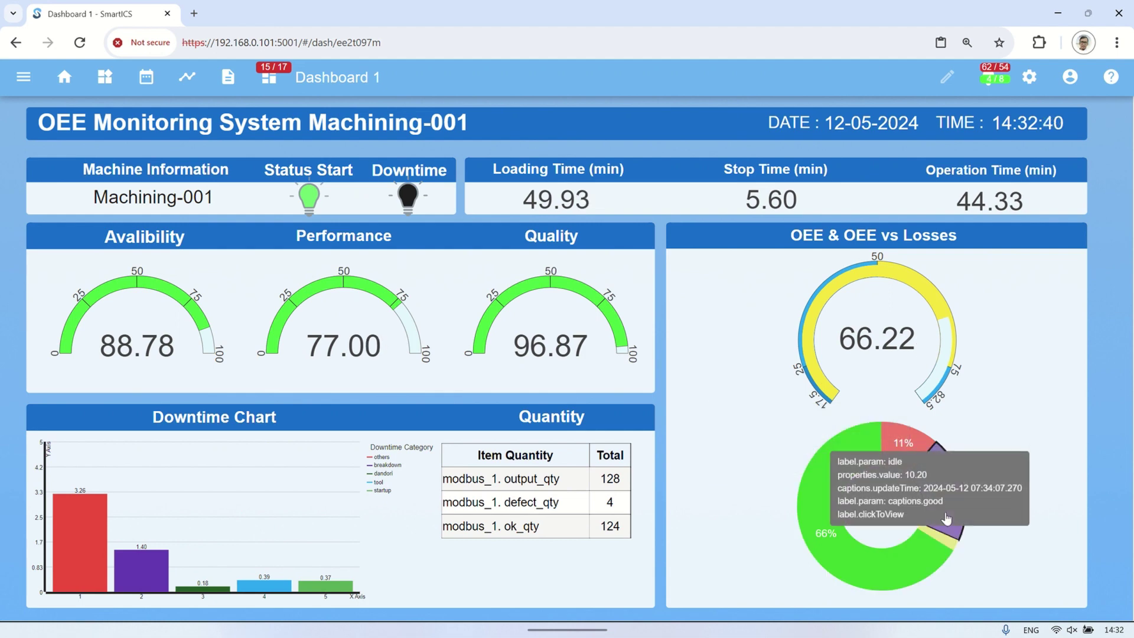
mouse_move(903, 451)
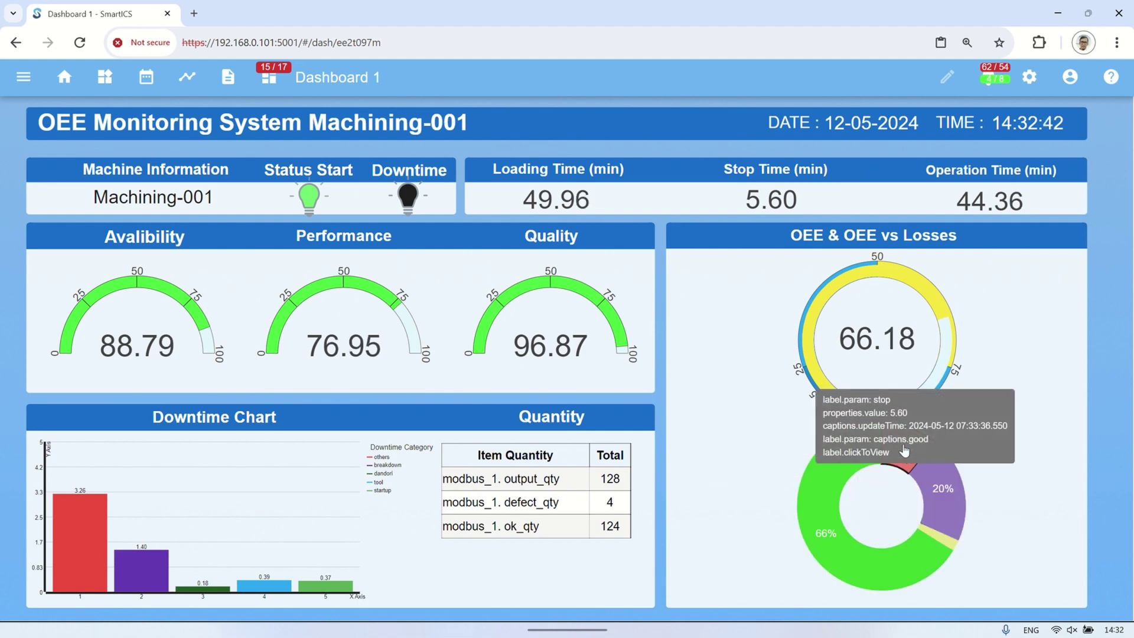